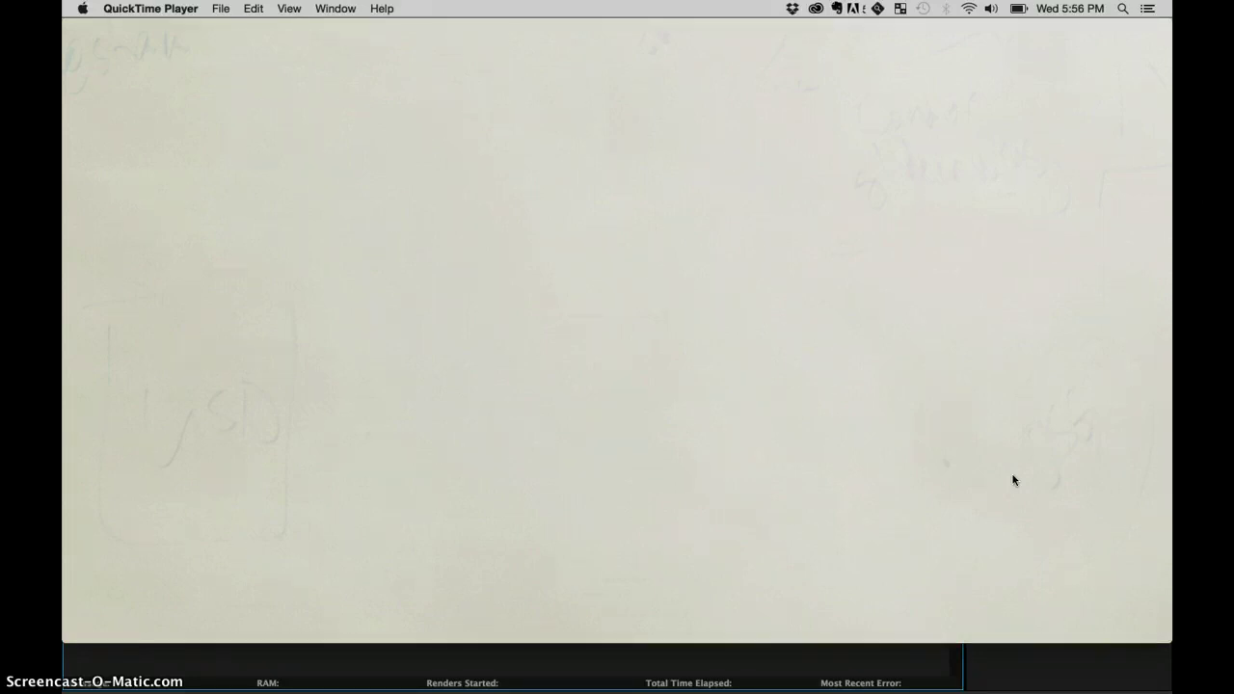
# Step: Review the rendered Output Comp.mov, scrubbing back to 00:04 where the hand is still drawing
pyautogui.click(1055, 253)
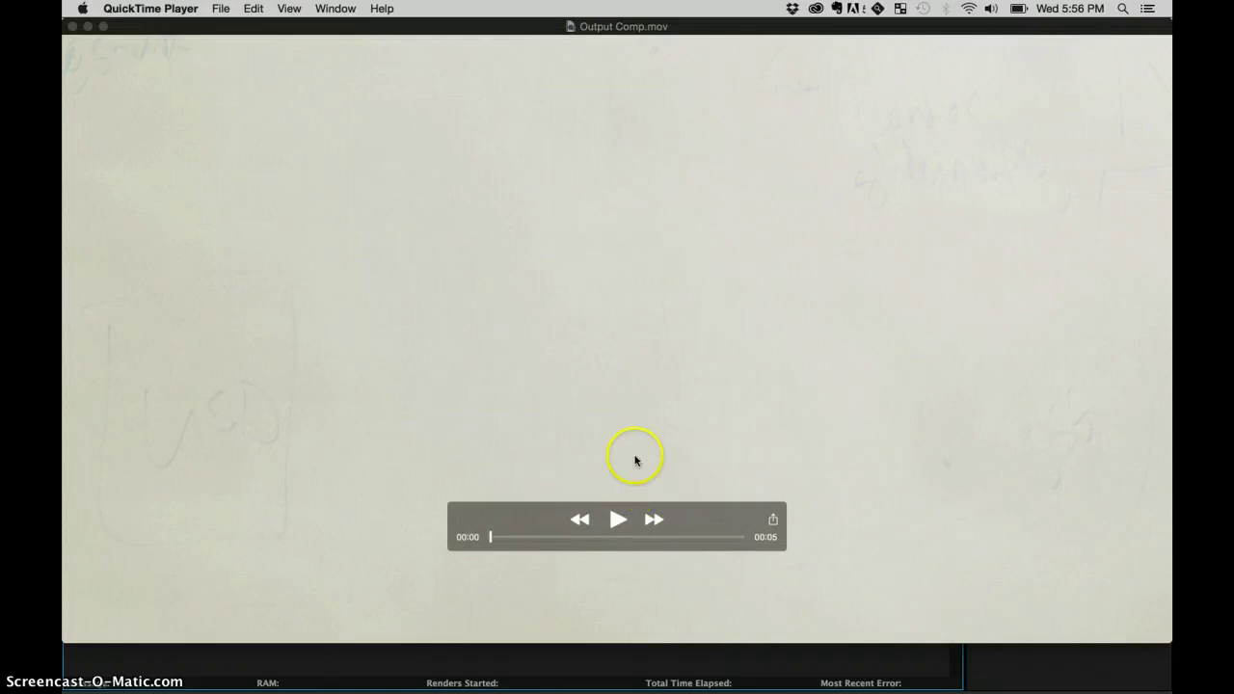
pyautogui.click(767, 394)
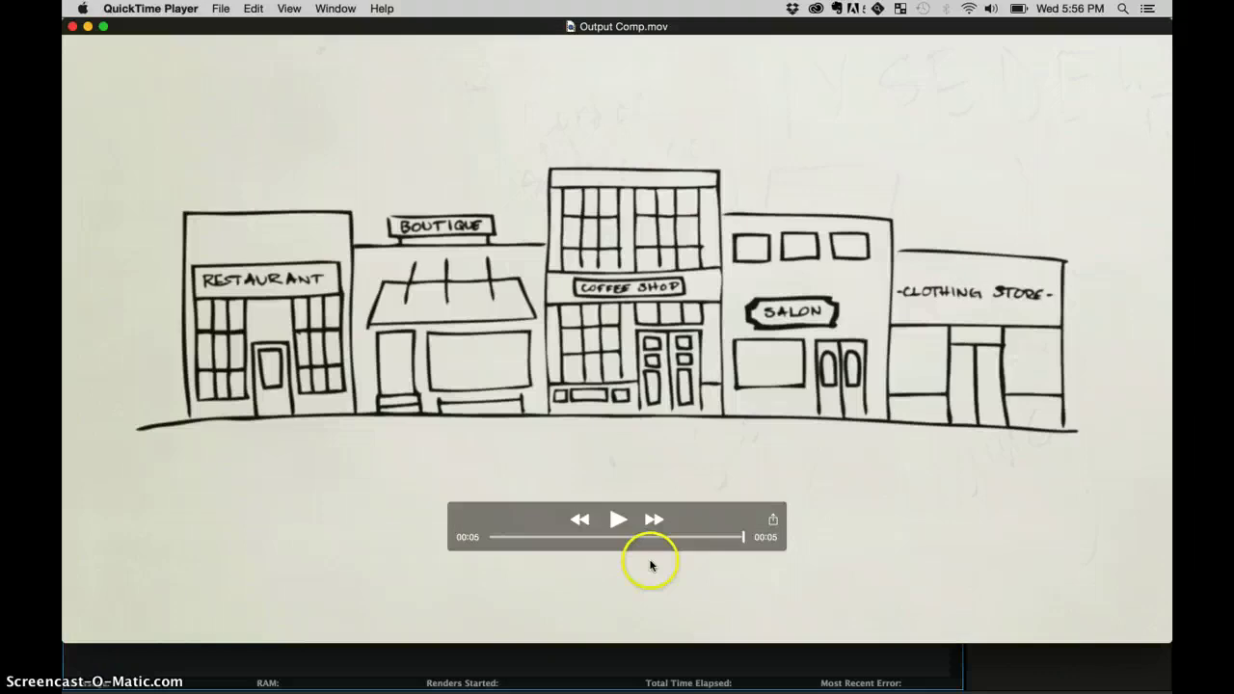
pyautogui.moveTo(678, 537)
pyautogui.mouseDown()
pyautogui.moveTo(490, 537)
pyautogui.moveTo(728, 536)
pyautogui.mouseUp()
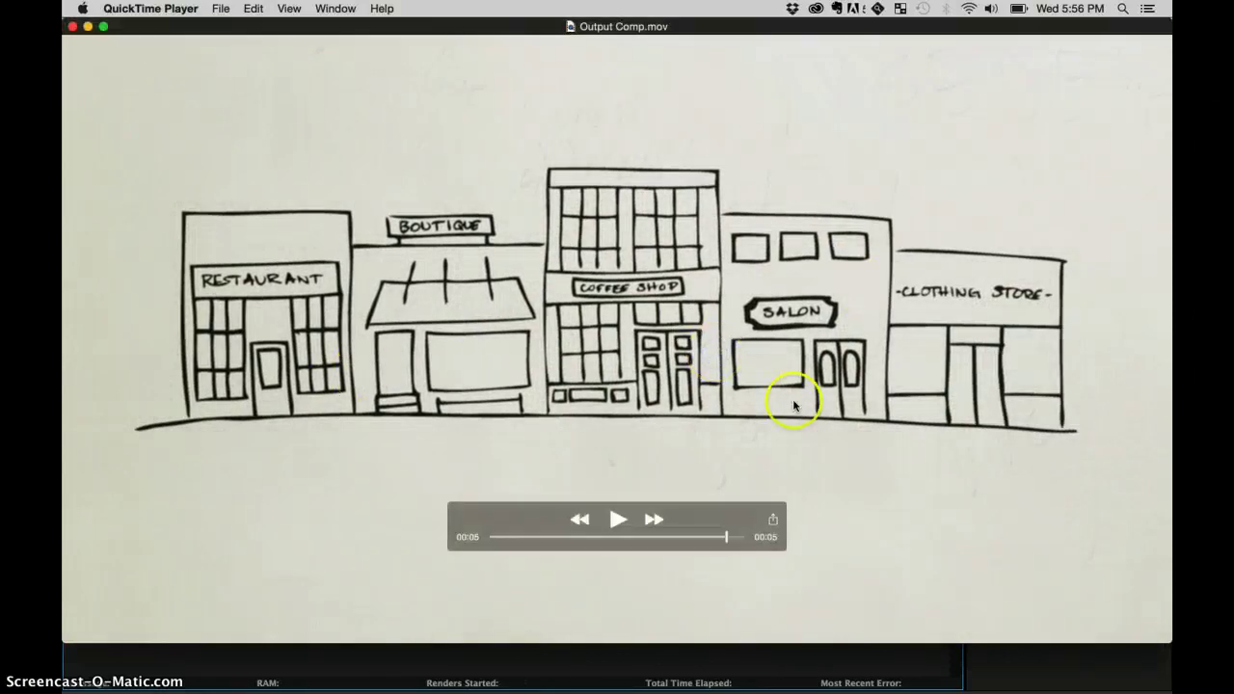
pyautogui.moveTo(700, 538); pyautogui.dragTo(682, 542)
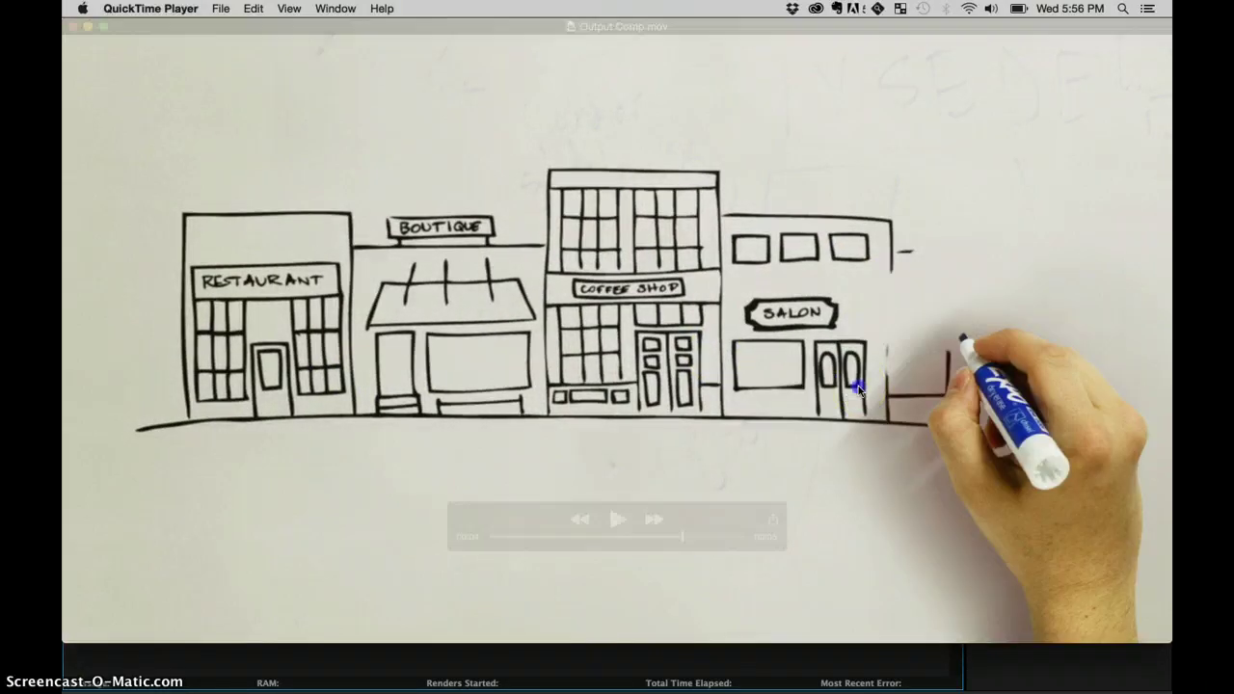
# Step: In Chrome, look at the Paint Reveal tutorial tab, then return to the Cigar Sense video
pyautogui.moveTo(548, 687)
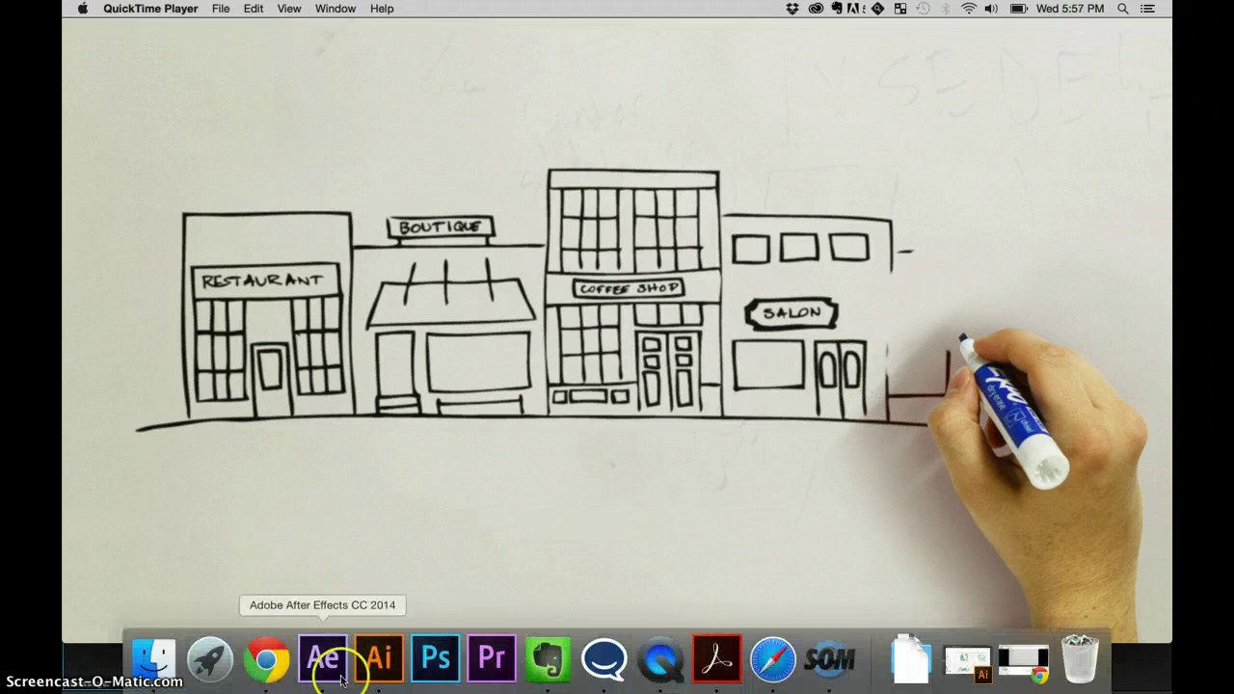
pyautogui.click(267, 661)
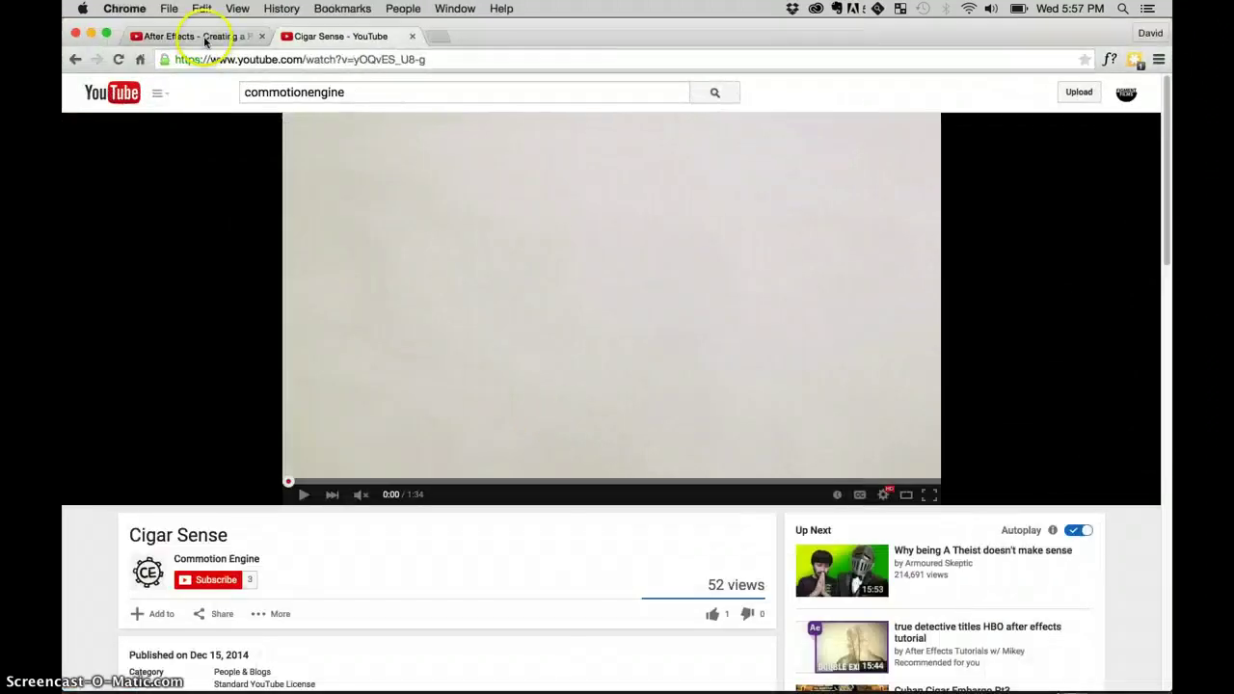
pyautogui.click(207, 37)
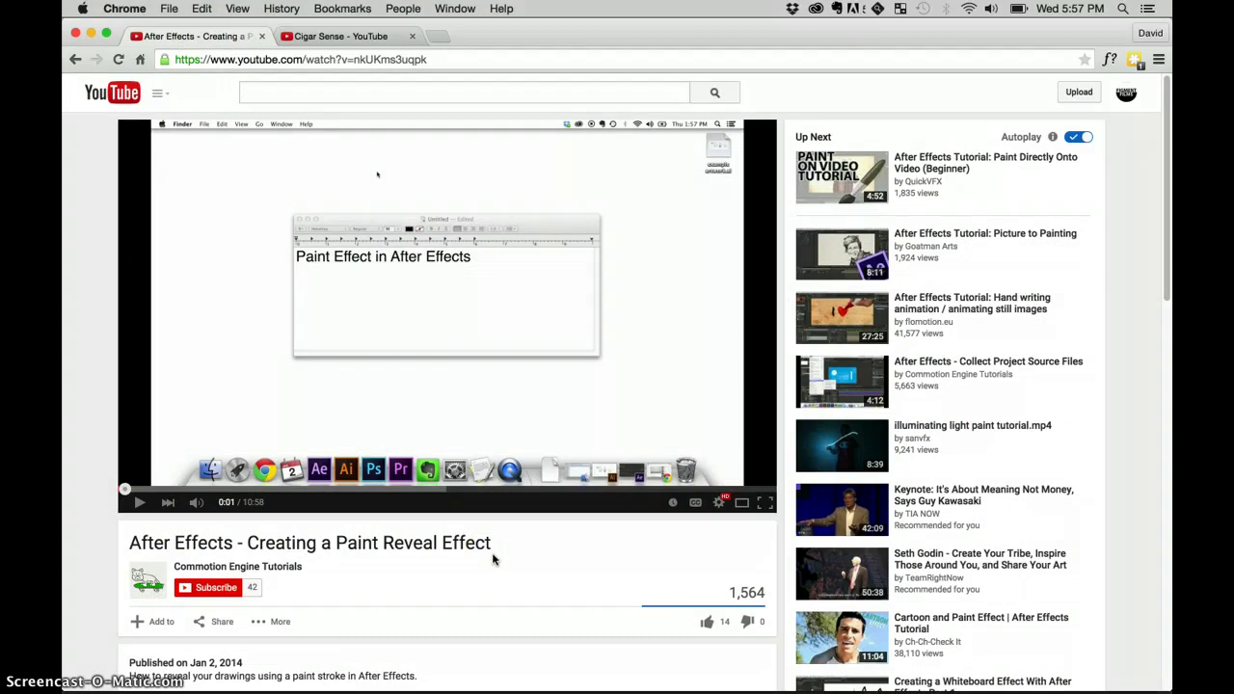
pyautogui.click(365, 37)
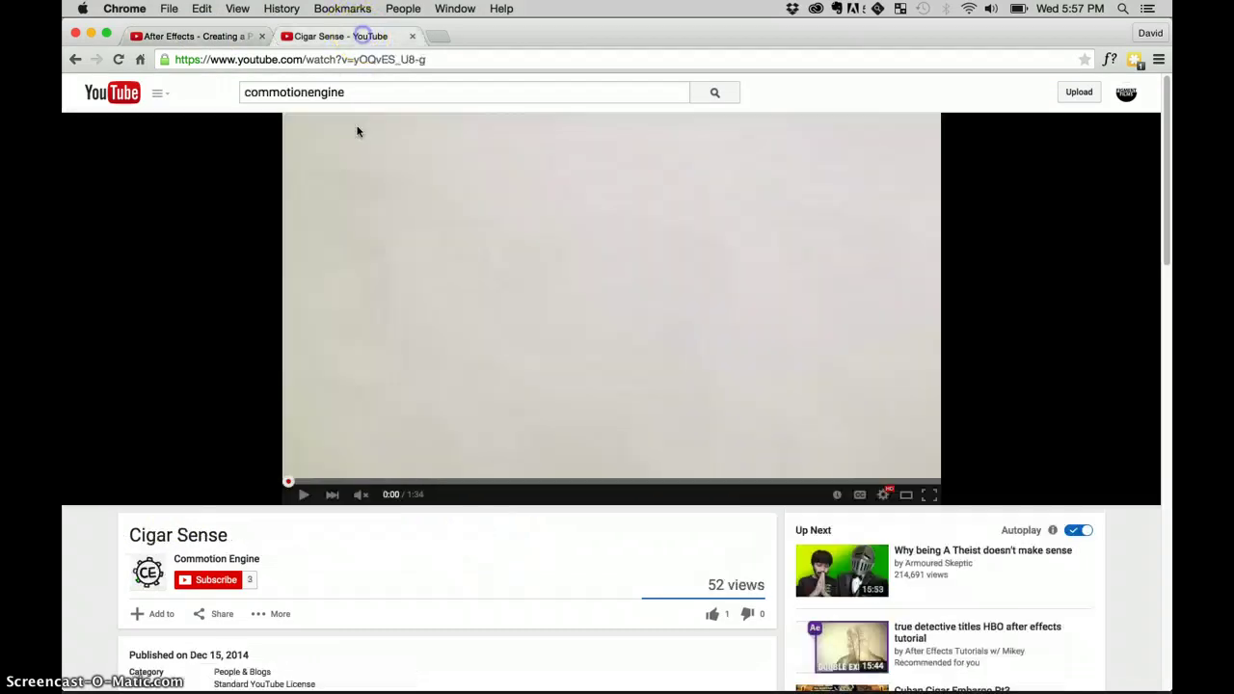
# Step: Play, pause and restart the Cigar Sense video near its start, then return to After Effects
pyautogui.click(302, 494)
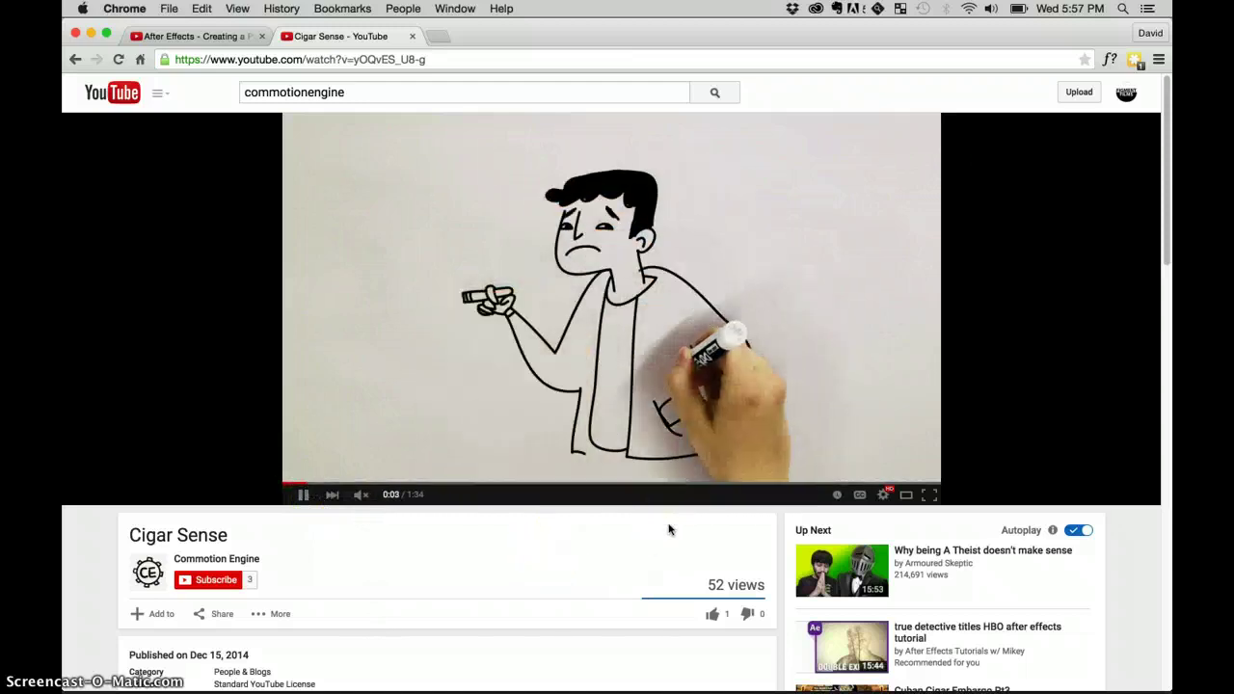
pyautogui.click(303, 494)
pyautogui.click(291, 480)
pyautogui.click(658, 312)
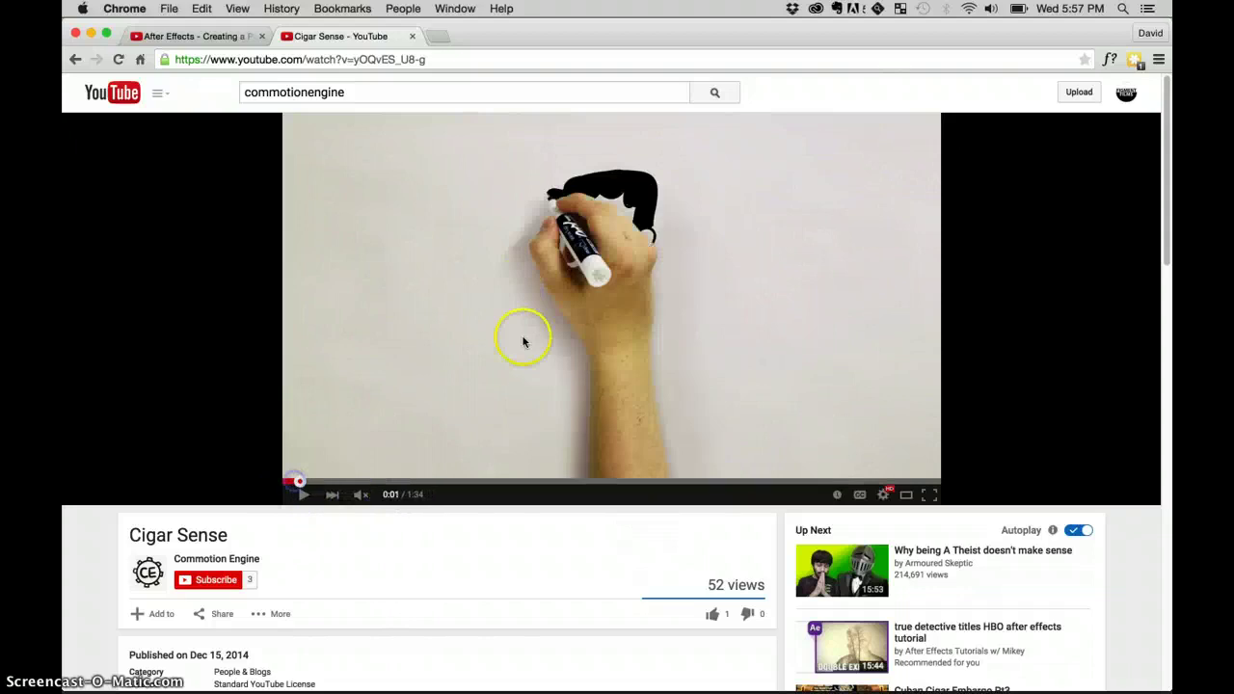
pyautogui.moveTo(408, 686)
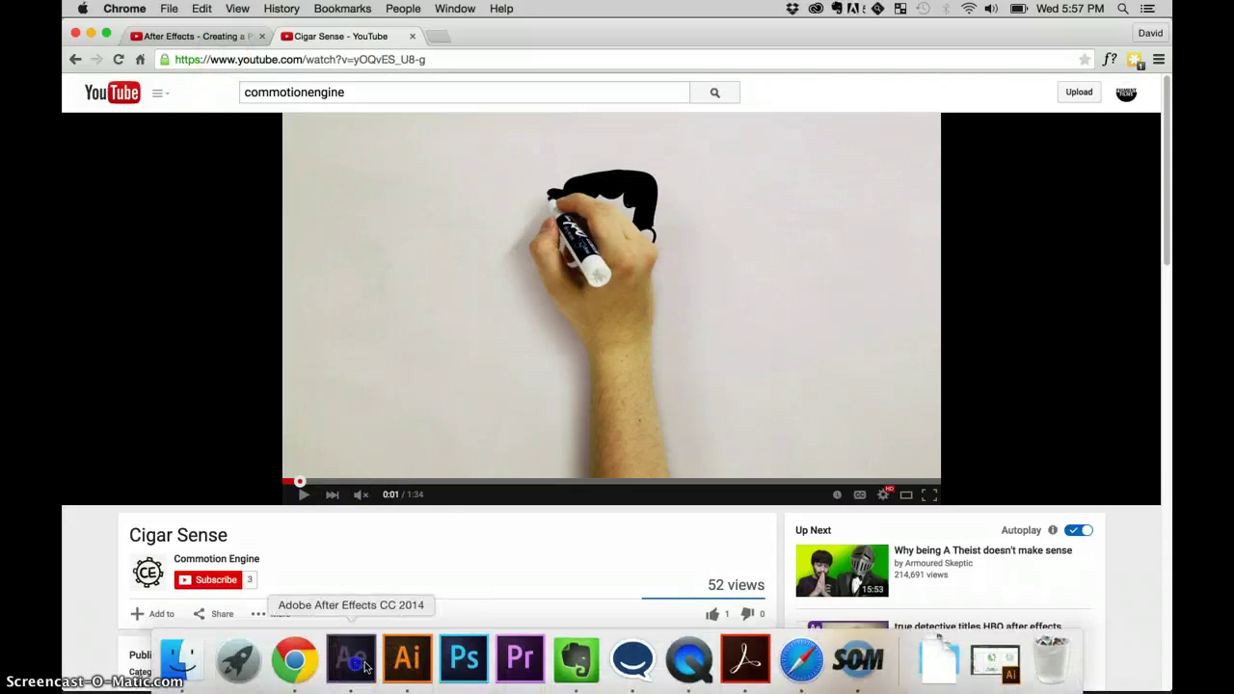
pyautogui.press('super+Tab')
# Step: Open Main Comp from the Project panel to show its camera, hand, shadow and whiteboard tile layers
pyautogui.click(237, 457)
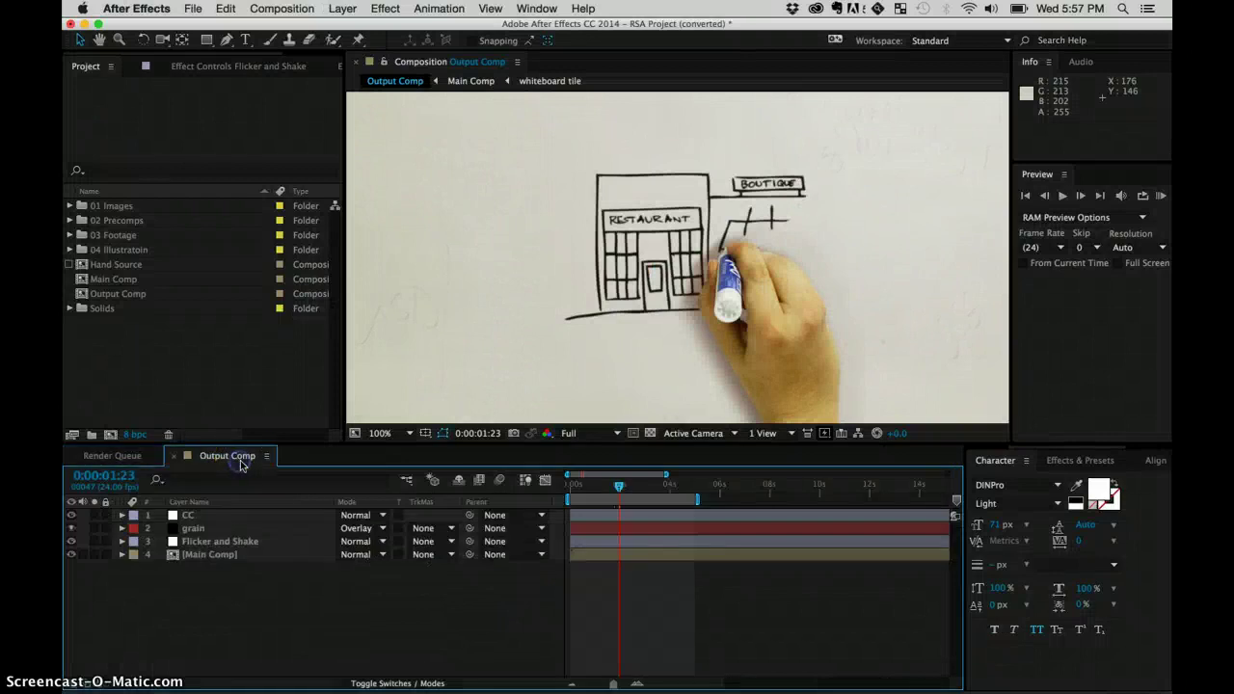
pyautogui.doubleClick(135, 278)
pyautogui.click(238, 457)
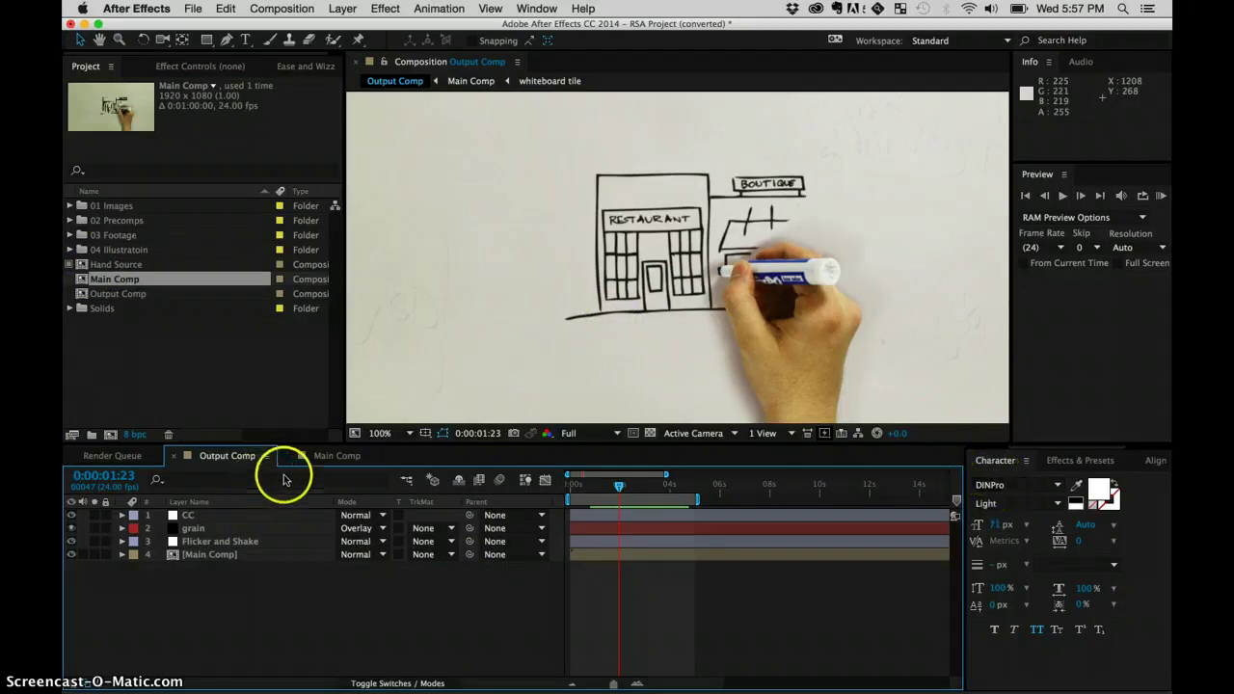
pyautogui.click(325, 459)
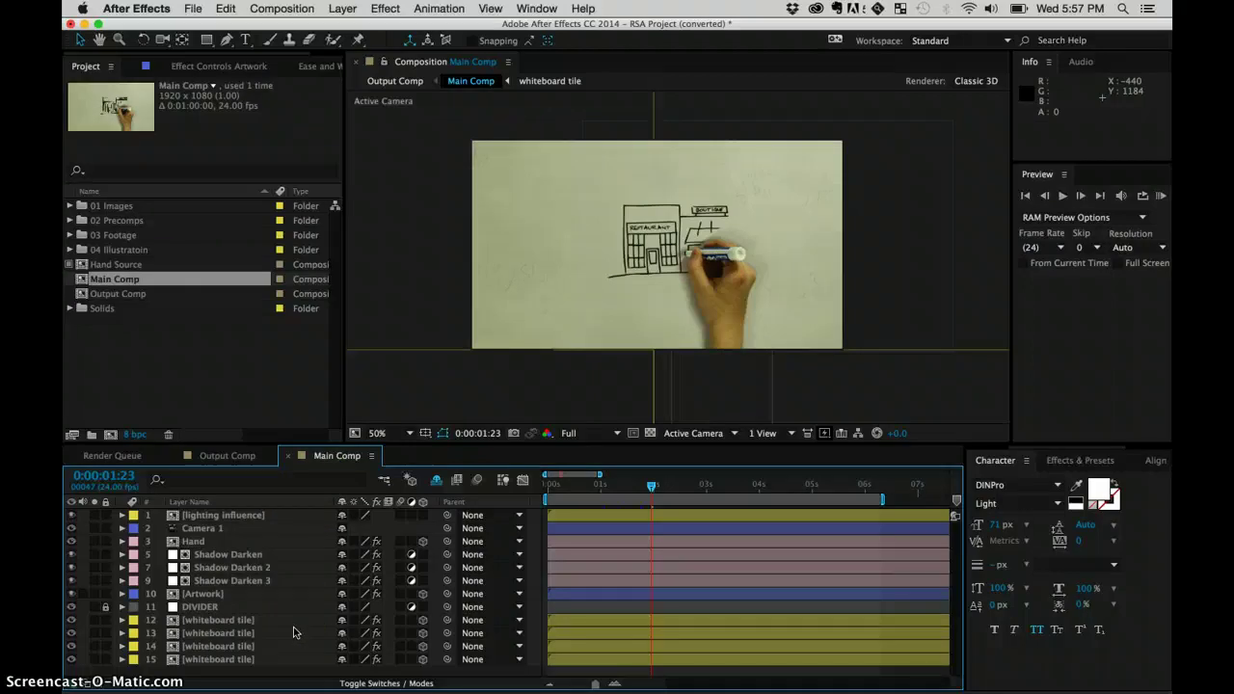
# Step: Hide and re-show the lighting influence layer to compare its effect
pyautogui.click(289, 515)
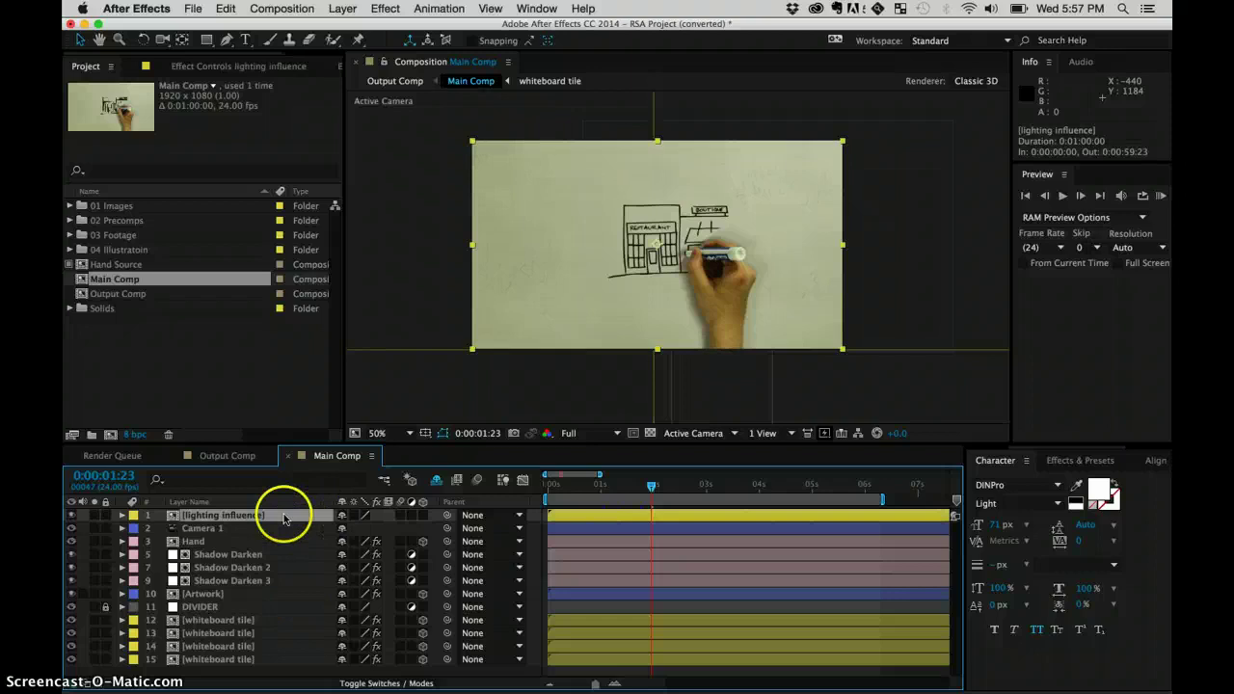
pyautogui.click(73, 516)
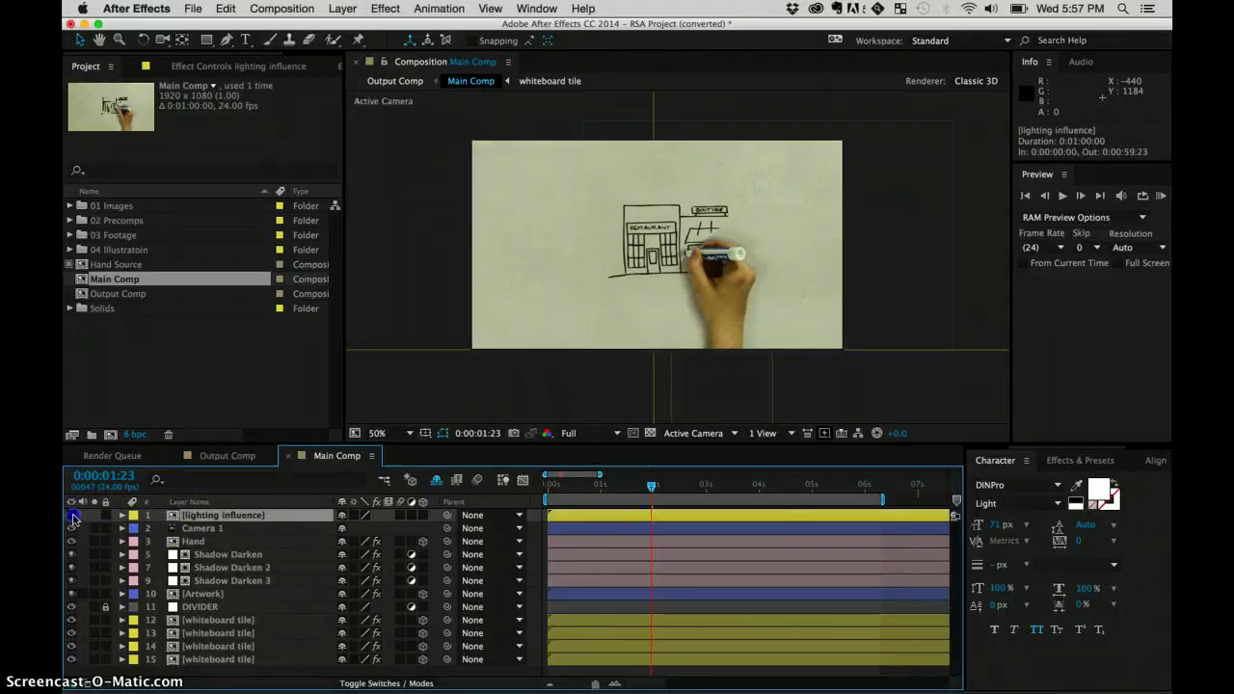
pyautogui.click(73, 516)
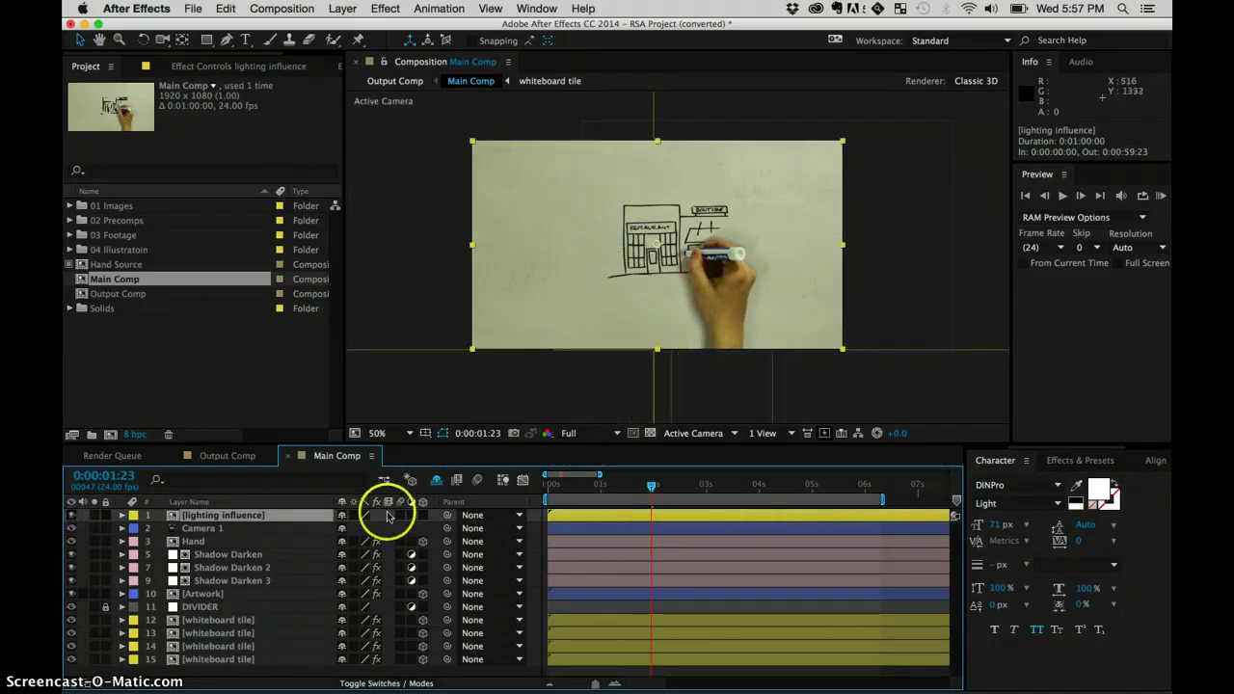
# Step: Reveal Camera 1's Position keyframes and scrub to 0:00:02:14 to watch the pan
pyautogui.click(264, 527)
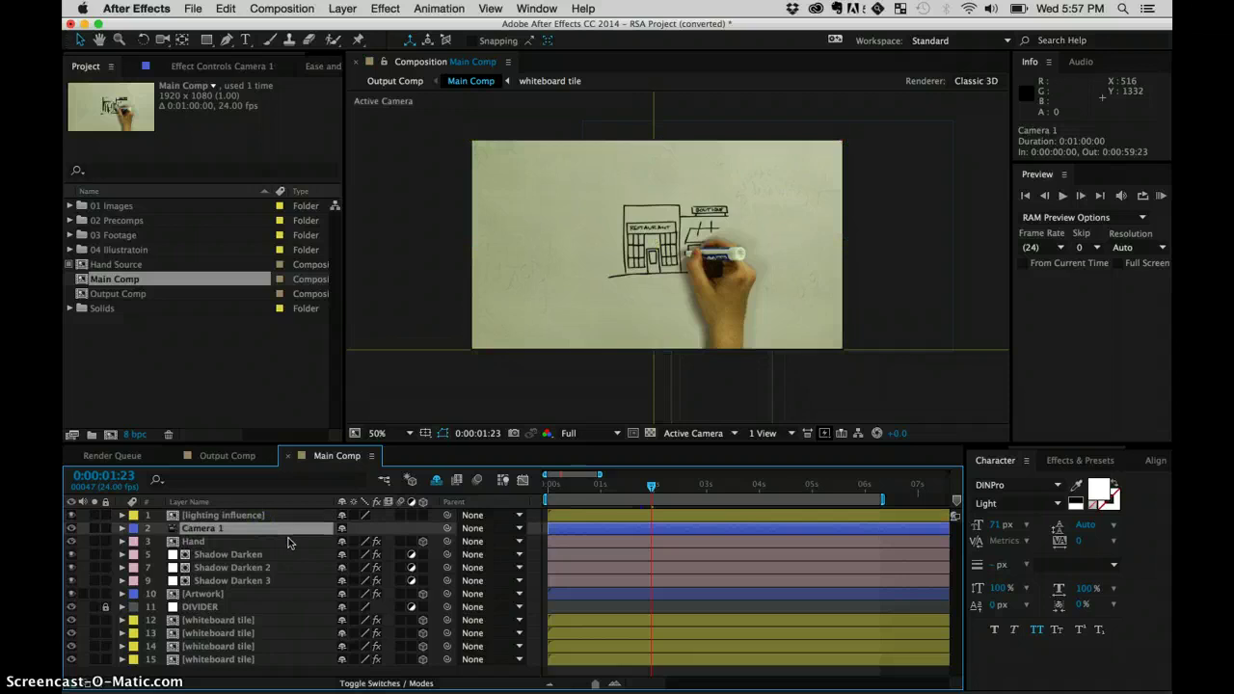
pyautogui.press('p')
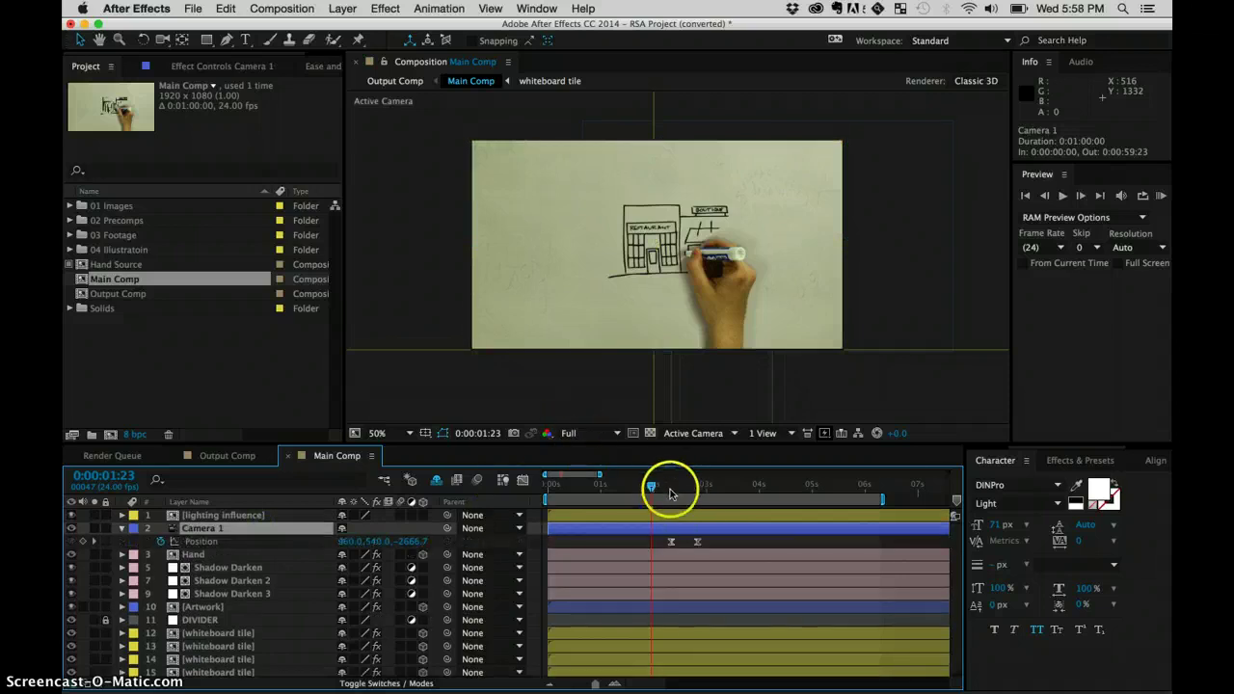
pyautogui.moveTo(652, 488); pyautogui.dragTo(684, 490)
pyautogui.click(670, 557)
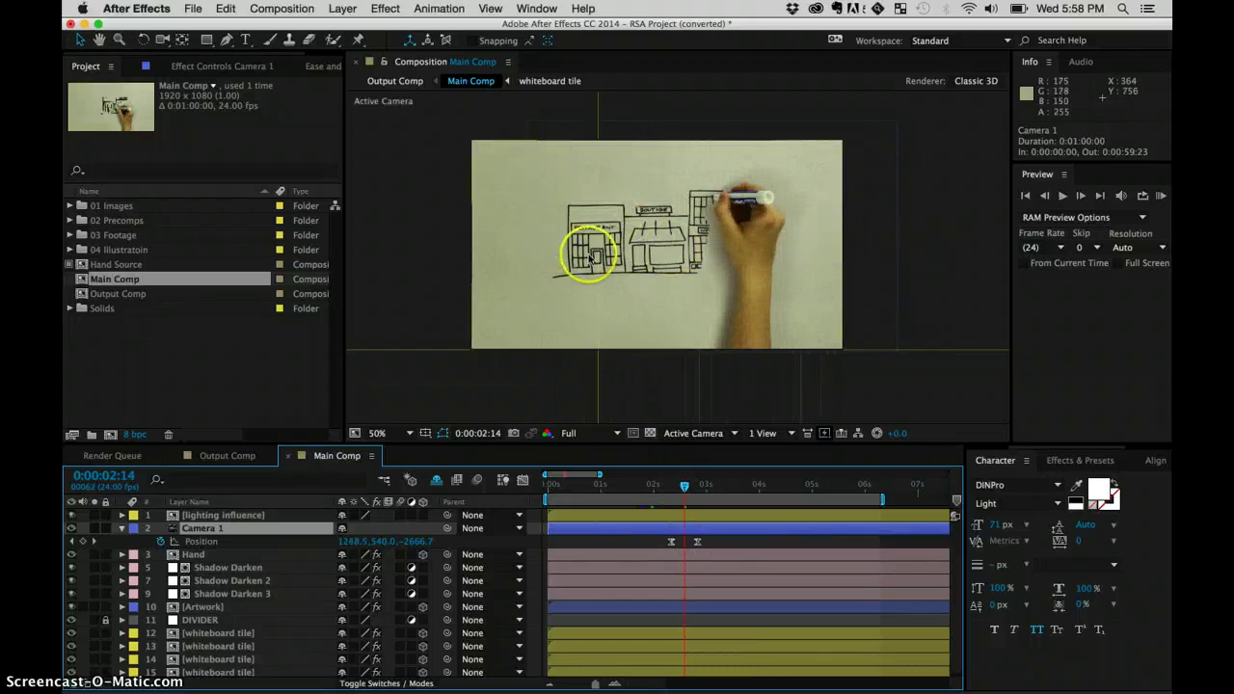
pyautogui.click(256, 554)
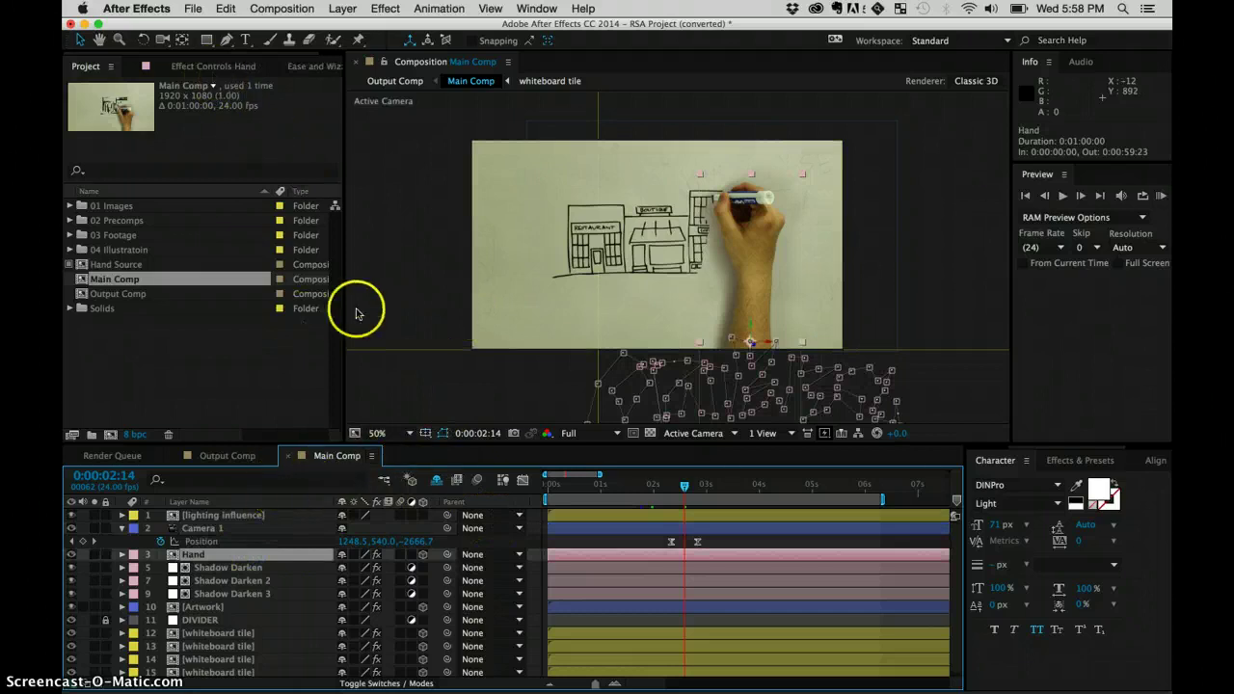
# Step: Hide the Hand layer and move back to 0:00:02:09 to inspect the drawing
pyautogui.click(229, 361)
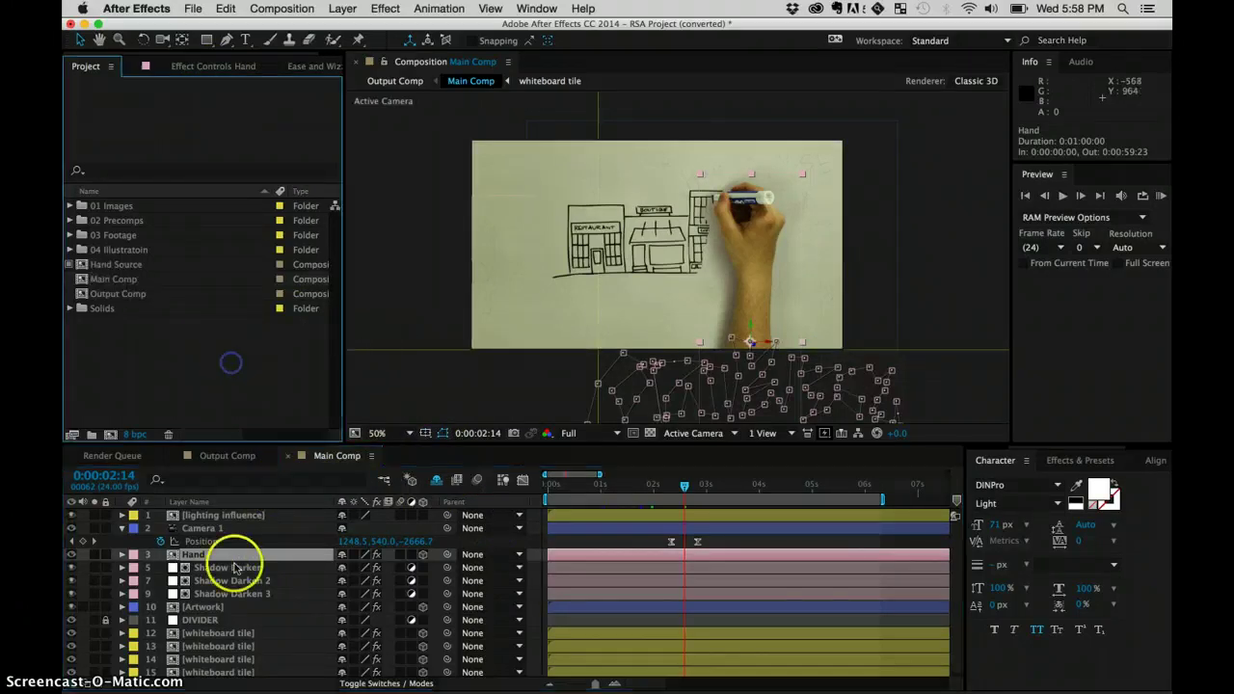
pyautogui.click(232, 567)
pyautogui.click(236, 555)
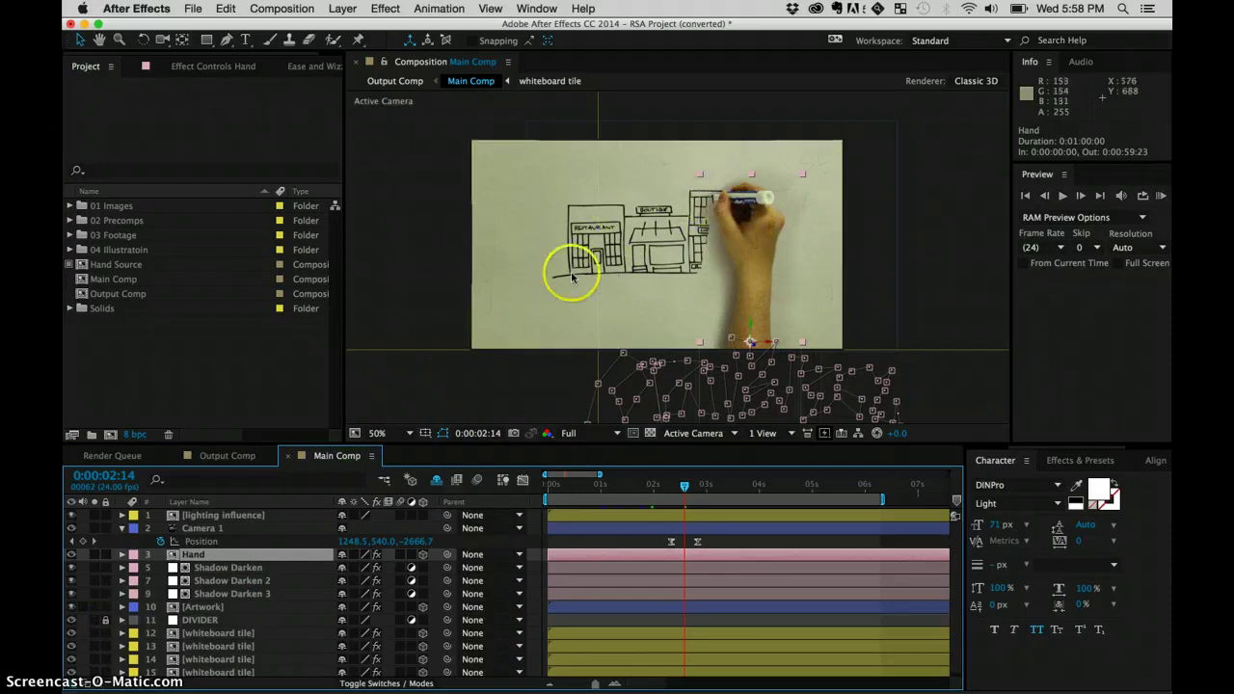
pyautogui.click(71, 555)
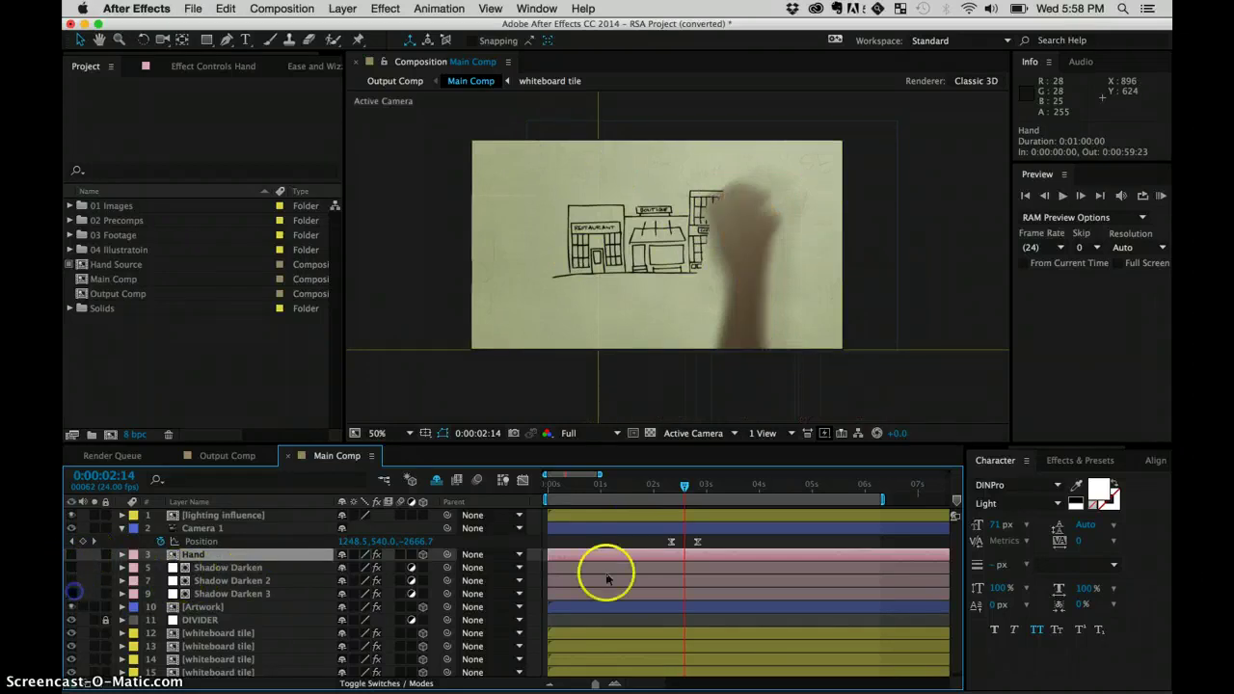
pyautogui.moveTo(686, 488)
pyautogui.mouseDown()
pyautogui.moveTo(641, 483)
pyautogui.moveTo(661, 484)
pyautogui.mouseUp()
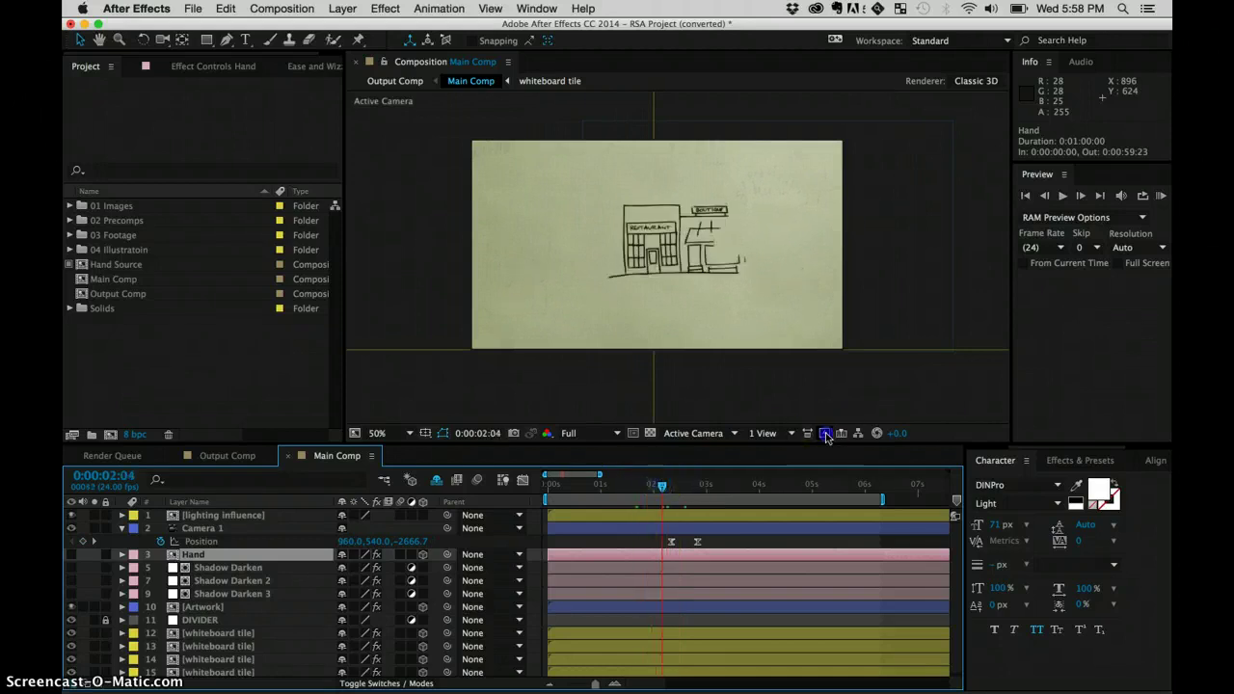
# Step: Set Fast Previews to Final Quality, move later, and toggle the Hand and Shadow Darken 3 layers
pyautogui.click(808, 432)
pyautogui.click(669, 495)
pyautogui.moveTo(685, 491); pyautogui.dragTo(735, 491)
pyautogui.click(72, 554)
pyautogui.click(75, 594)
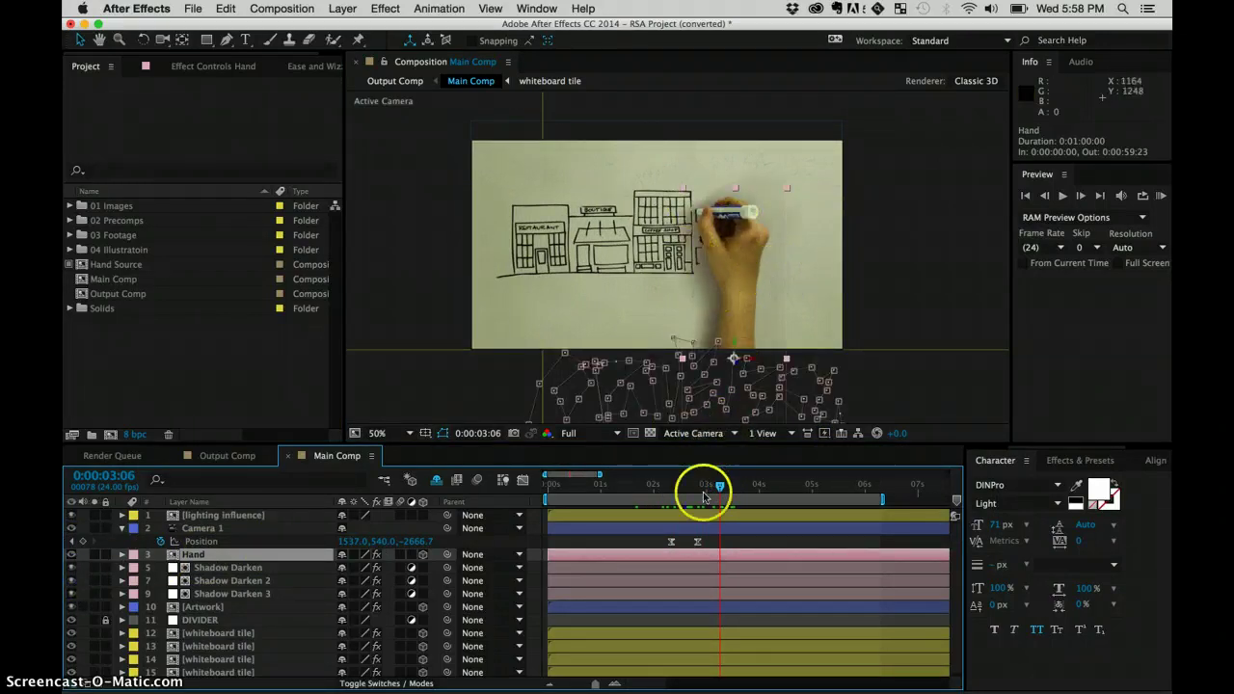
# Step: Open Hand Source with its proxy off, then loop and step through the hand animation
pyautogui.doubleClick(267, 556)
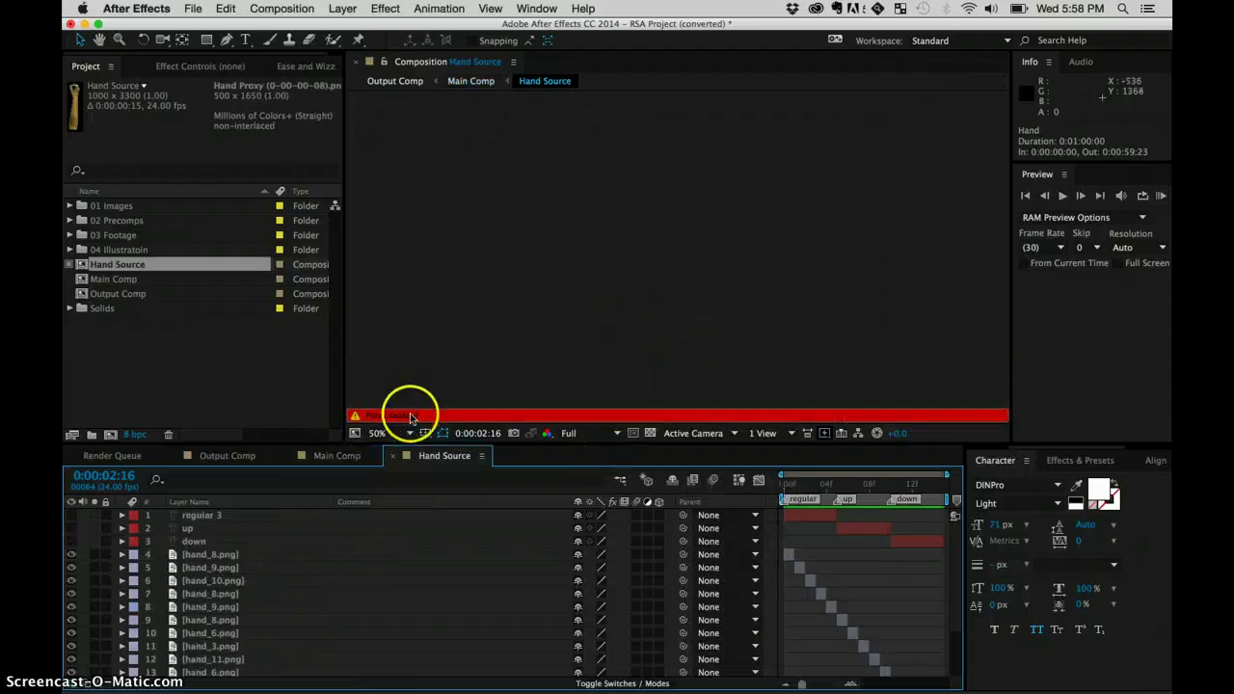
pyautogui.click(70, 264)
pyautogui.moveTo(783, 488); pyautogui.dragTo(854, 494)
pyautogui.press('space')
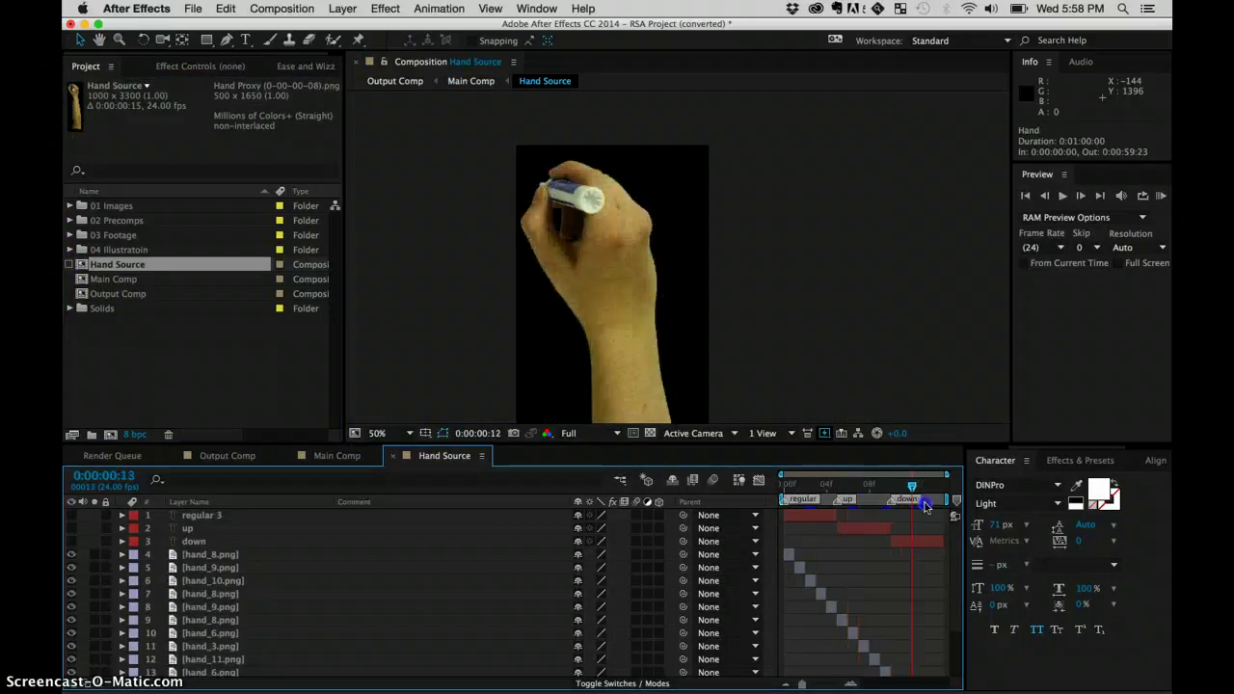
pyautogui.click(842, 531)
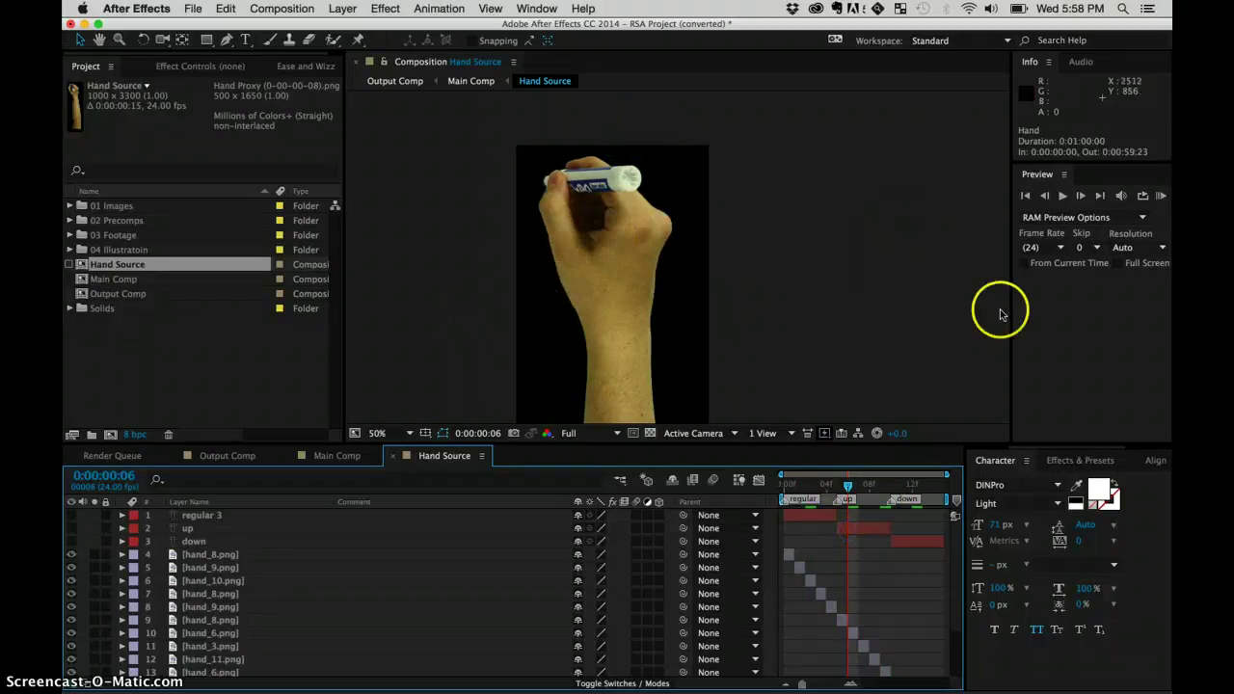
pyautogui.moveTo(806, 491); pyautogui.dragTo(847, 494)
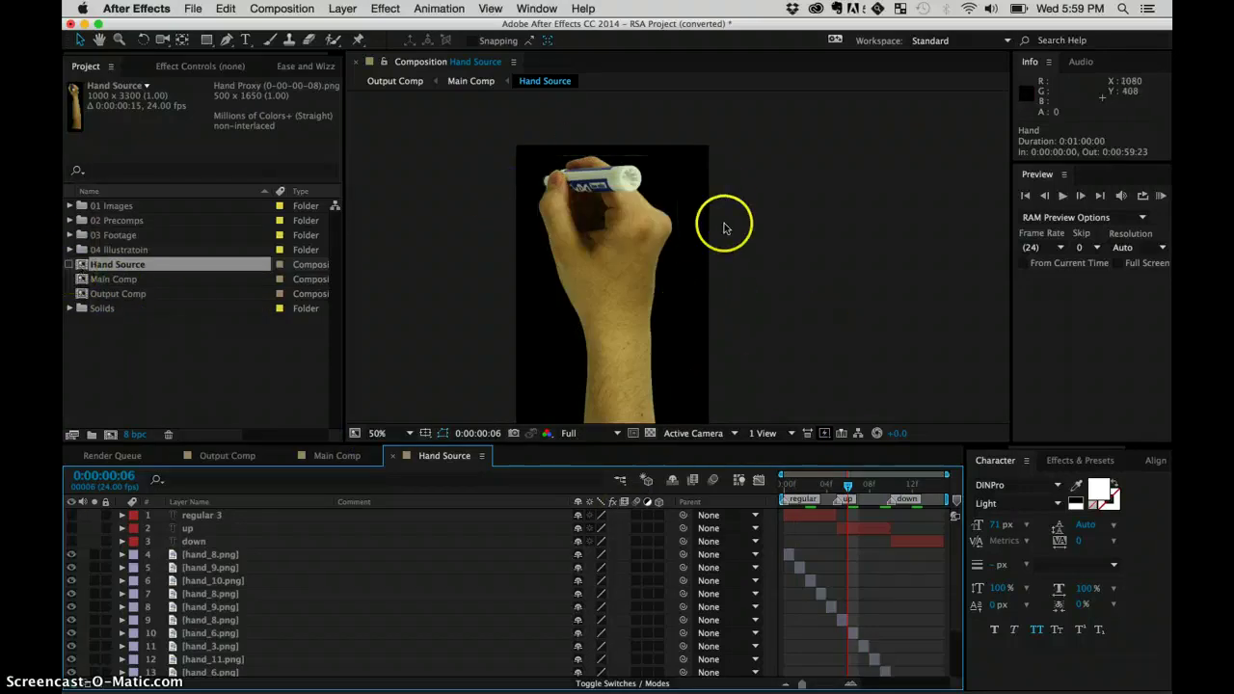
# Step: Close Hand Source and move Main Comp to 0:00:01:21, where the hand draws the sign
pyautogui.click(74, 263)
pyautogui.press('capslock')
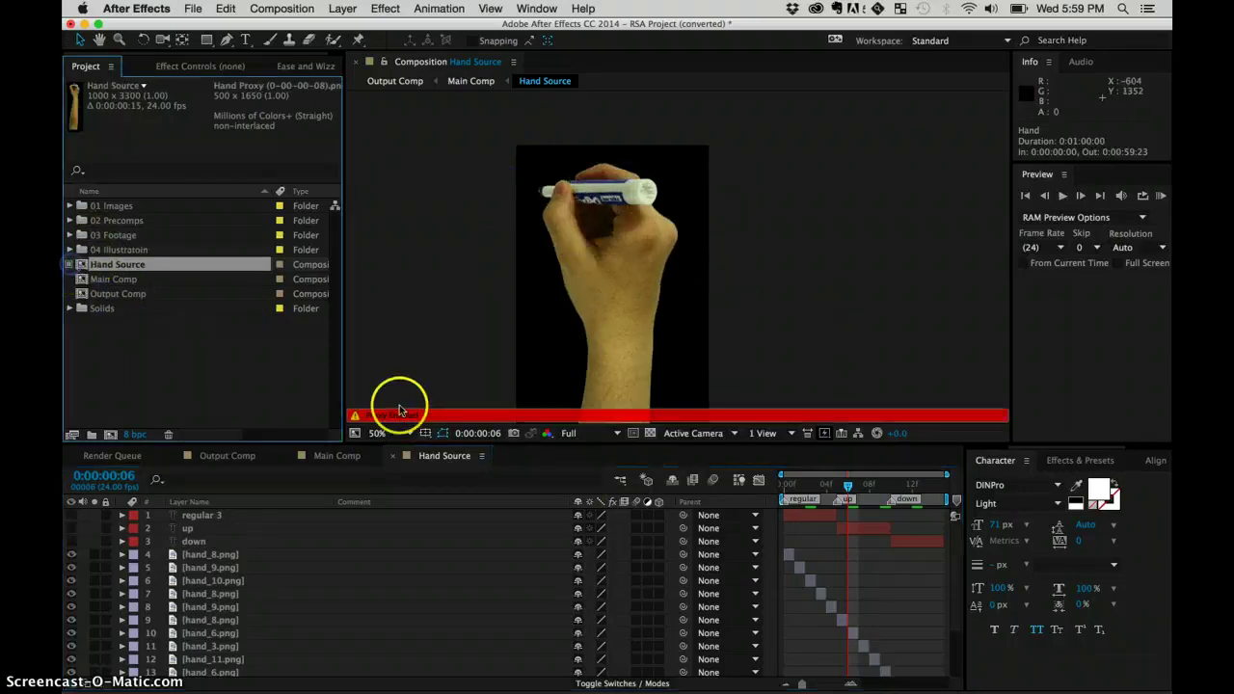
pyautogui.click(396, 458)
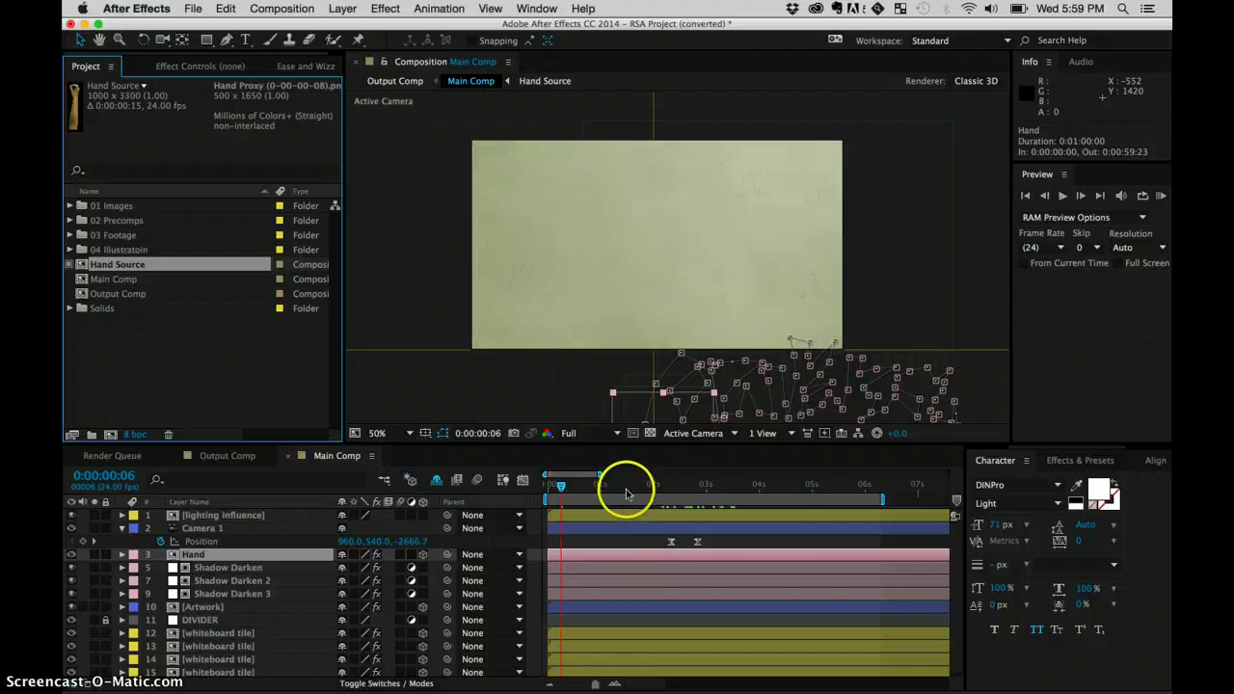
pyautogui.moveTo(635, 492); pyautogui.dragTo(648, 492)
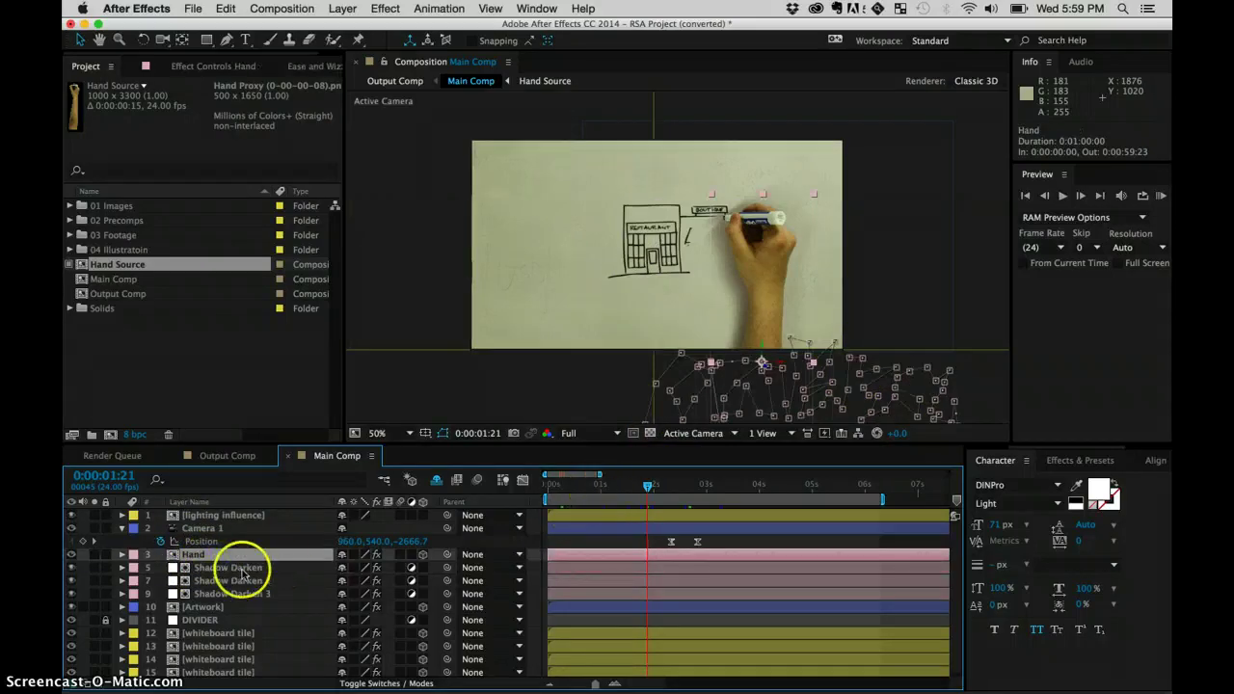
# Step: Show the Hand layer's animated properties and its Effect Controls
pyautogui.press('u')
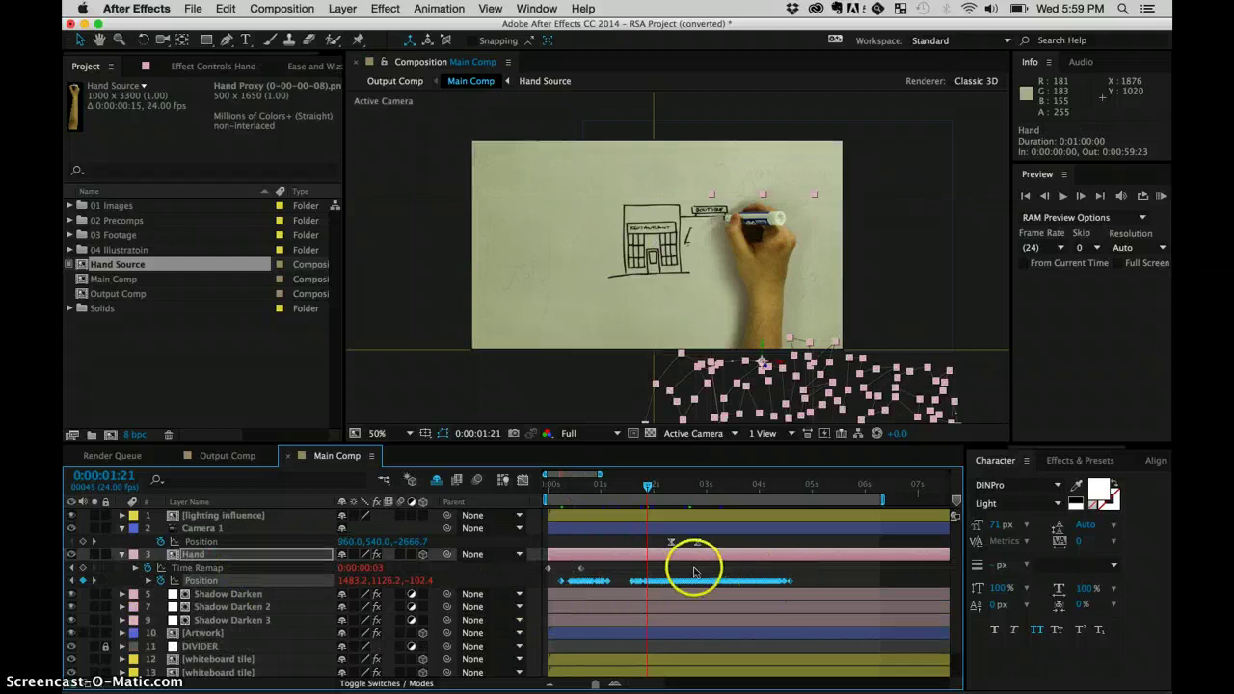
pyautogui.click(208, 62)
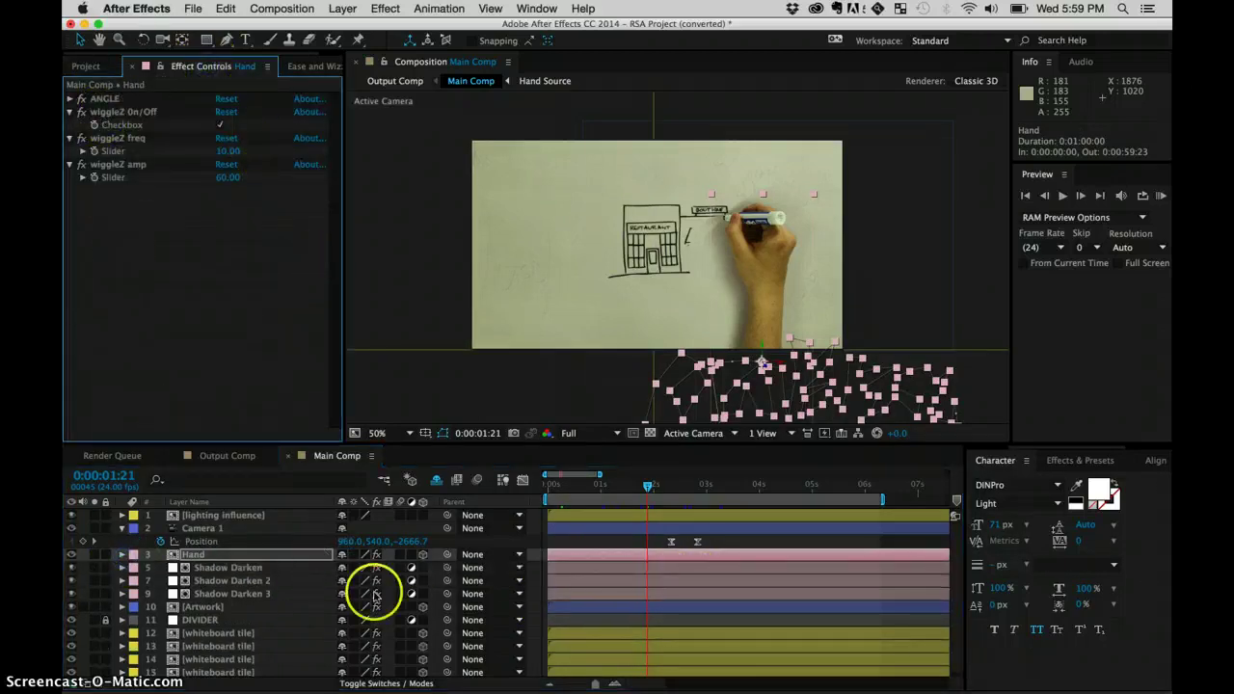
pyautogui.click(256, 556)
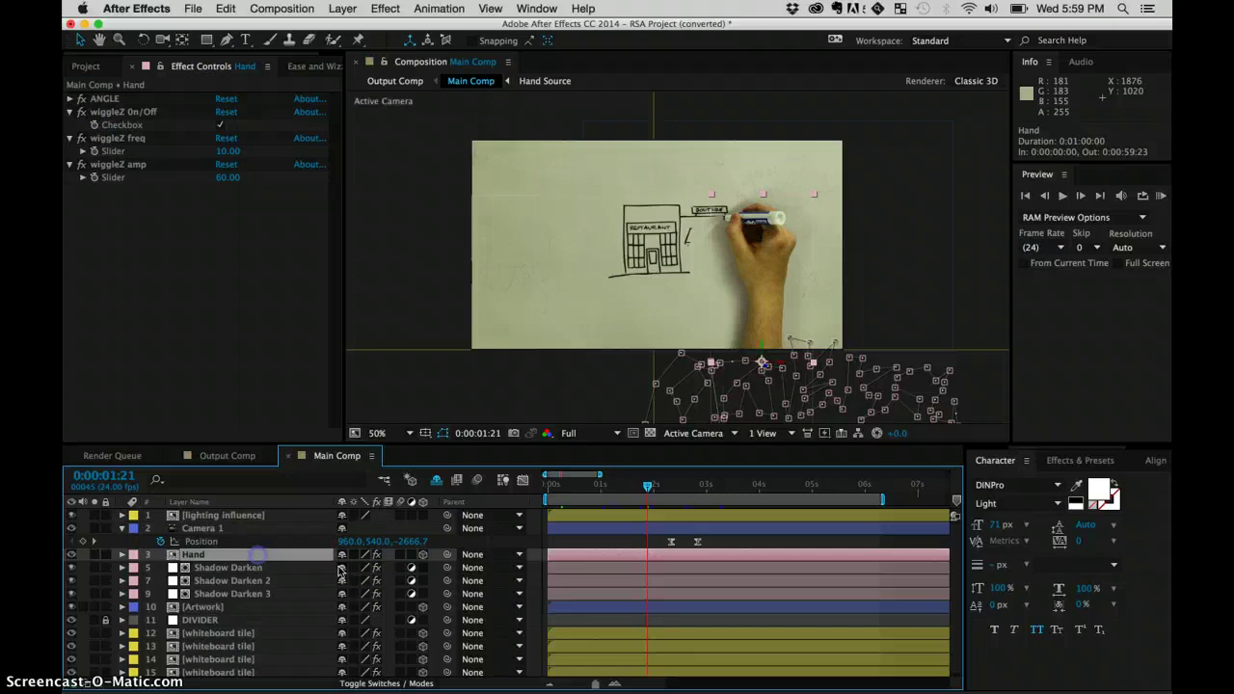
# Step: Select the Shadow Darken layers, hide them, then turn them back on to compare shading
pyautogui.click(275, 567)
pyautogui.click(276, 592)
pyautogui.click(276, 569)
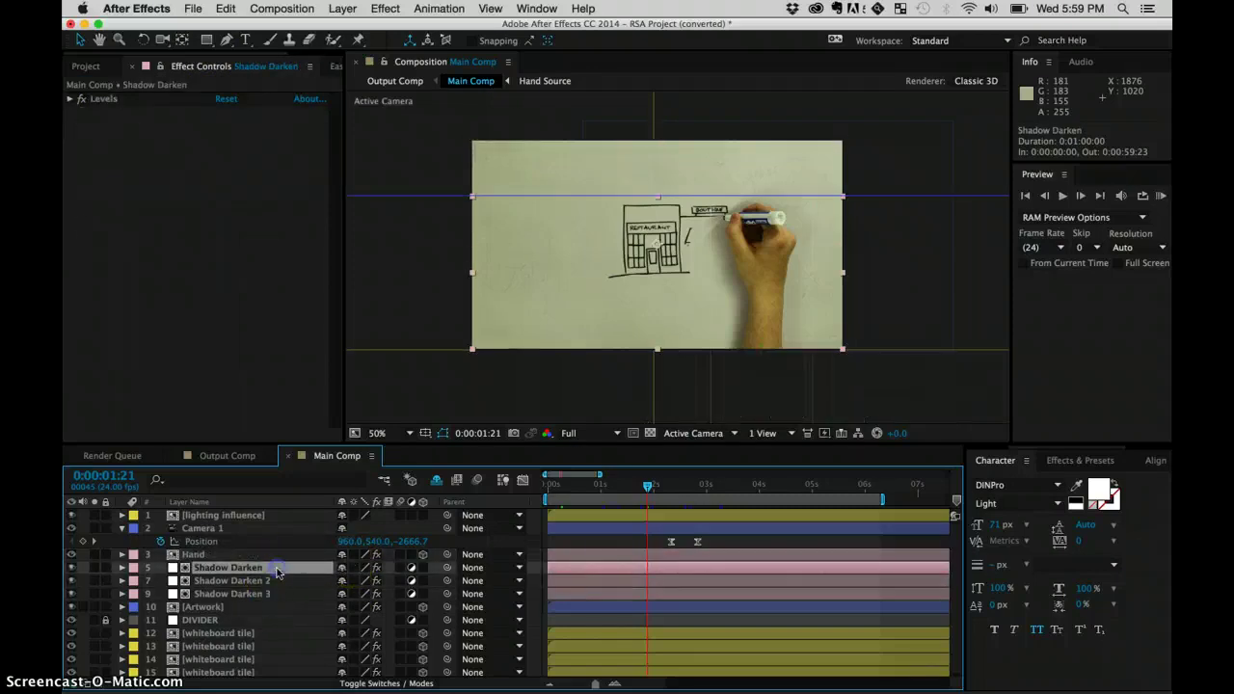
pyautogui.click(71, 581)
pyautogui.click(72, 568)
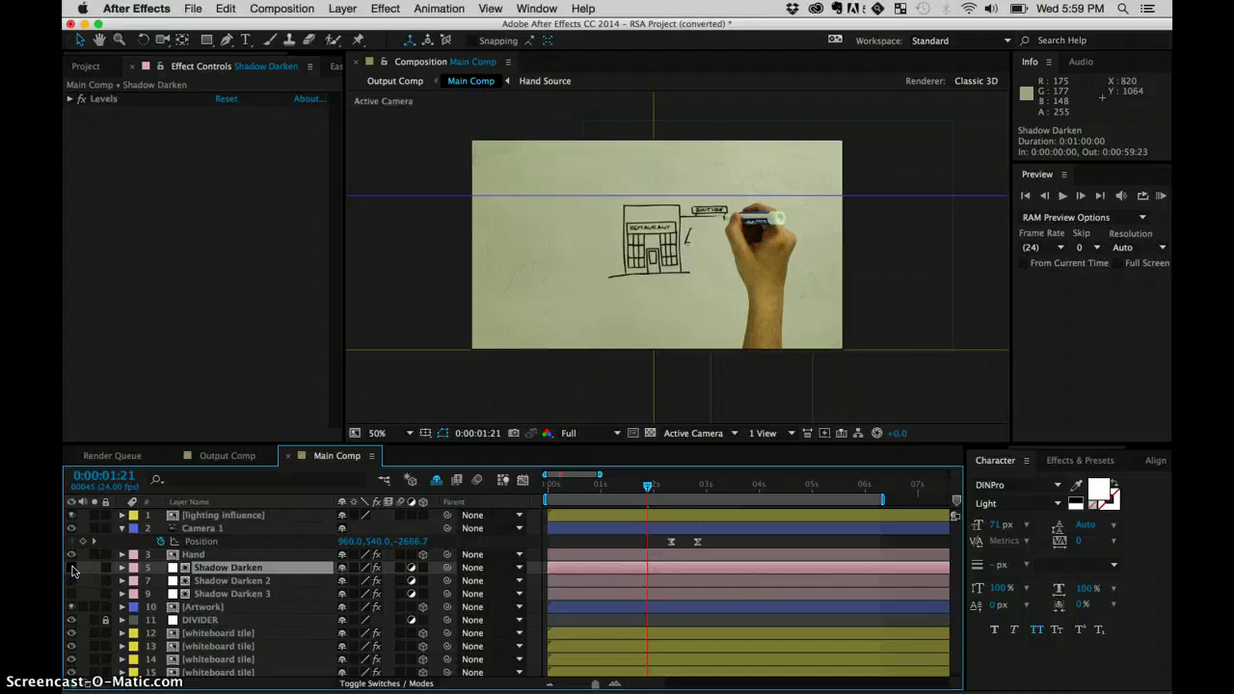
pyautogui.moveTo(72, 567); pyautogui.dragTo(72, 594)
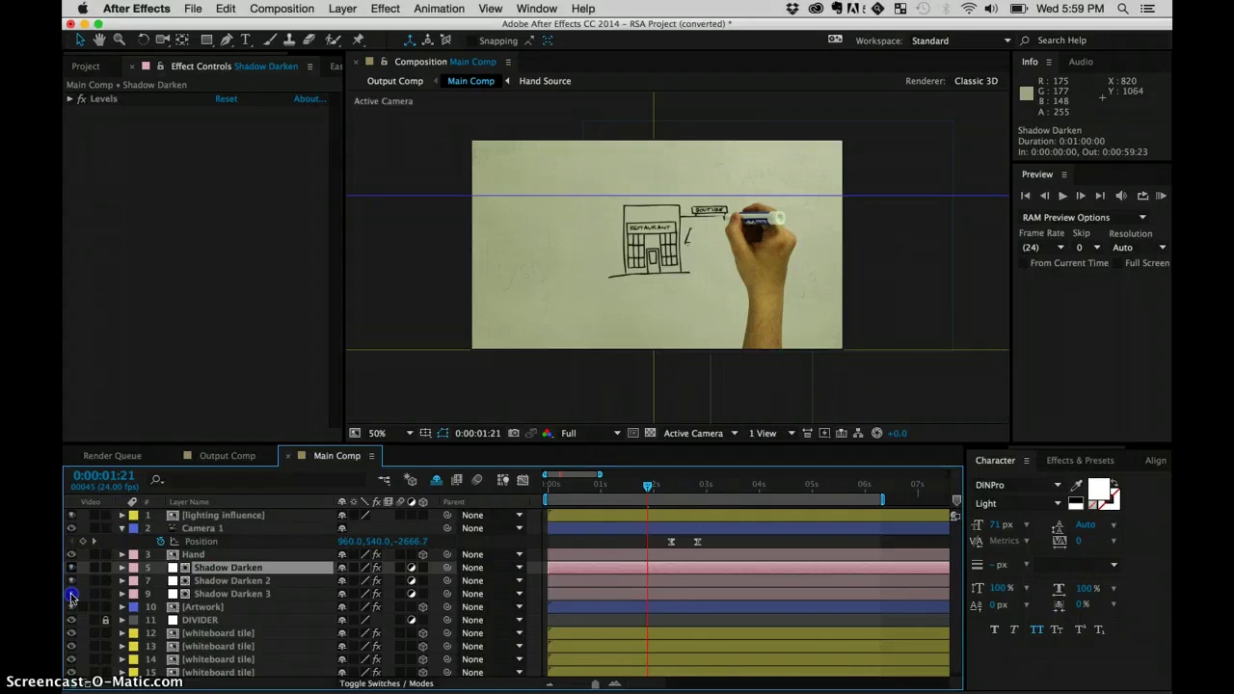
# Step: Open the Artwork precomp and scrub to 0:00:05:18 to show the full row of storefronts
pyautogui.click(225, 607)
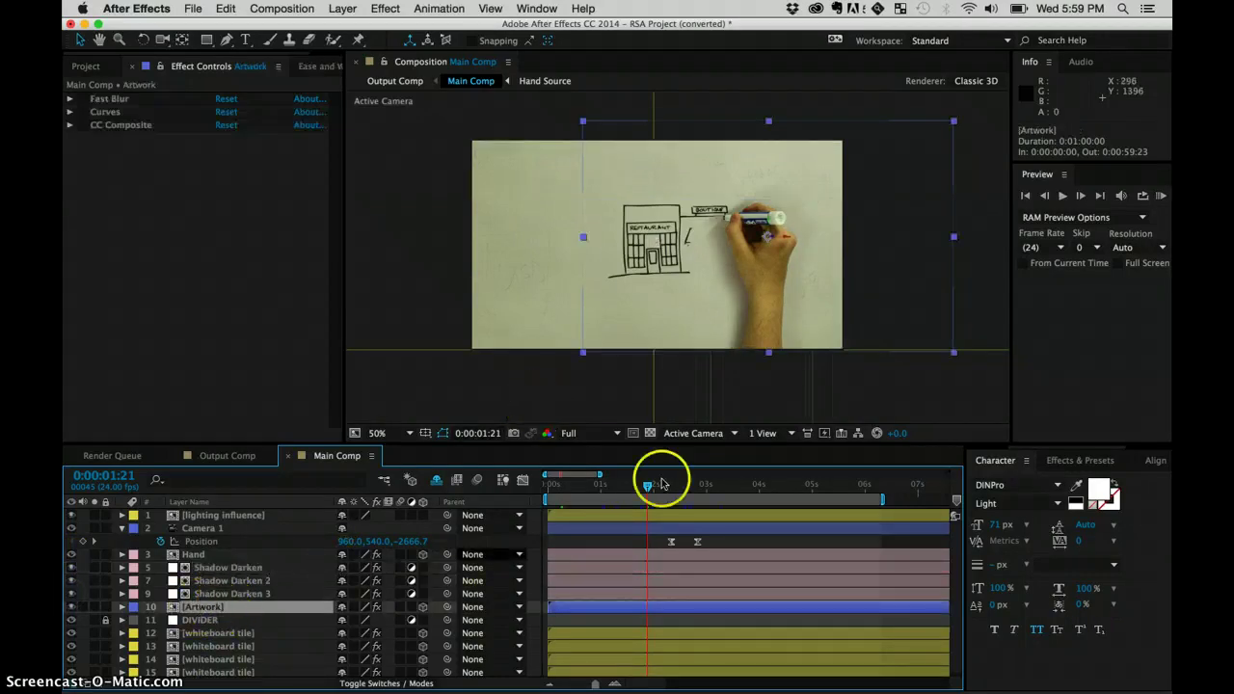
pyautogui.doubleClick(206, 609)
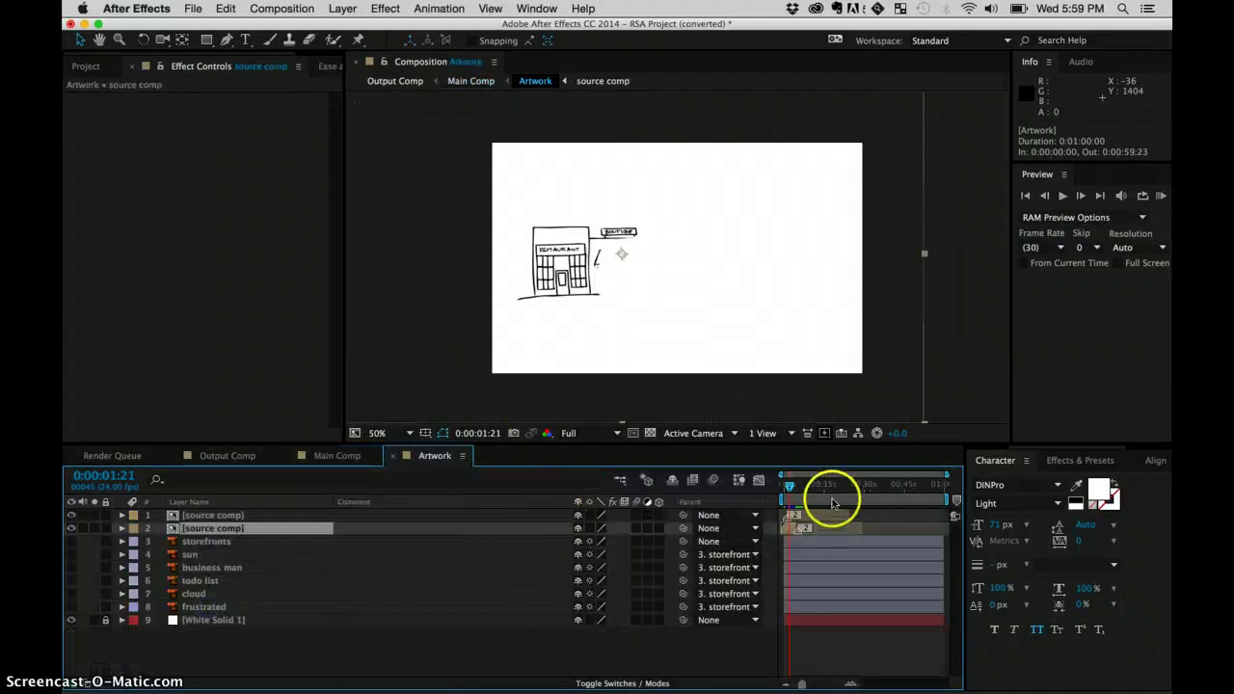
pyautogui.moveTo(826, 490)
pyautogui.mouseDown()
pyautogui.moveTo(787, 490)
pyautogui.moveTo(802, 488)
pyautogui.mouseUp()
pyautogui.click(675, 427)
pyautogui.click(791, 496)
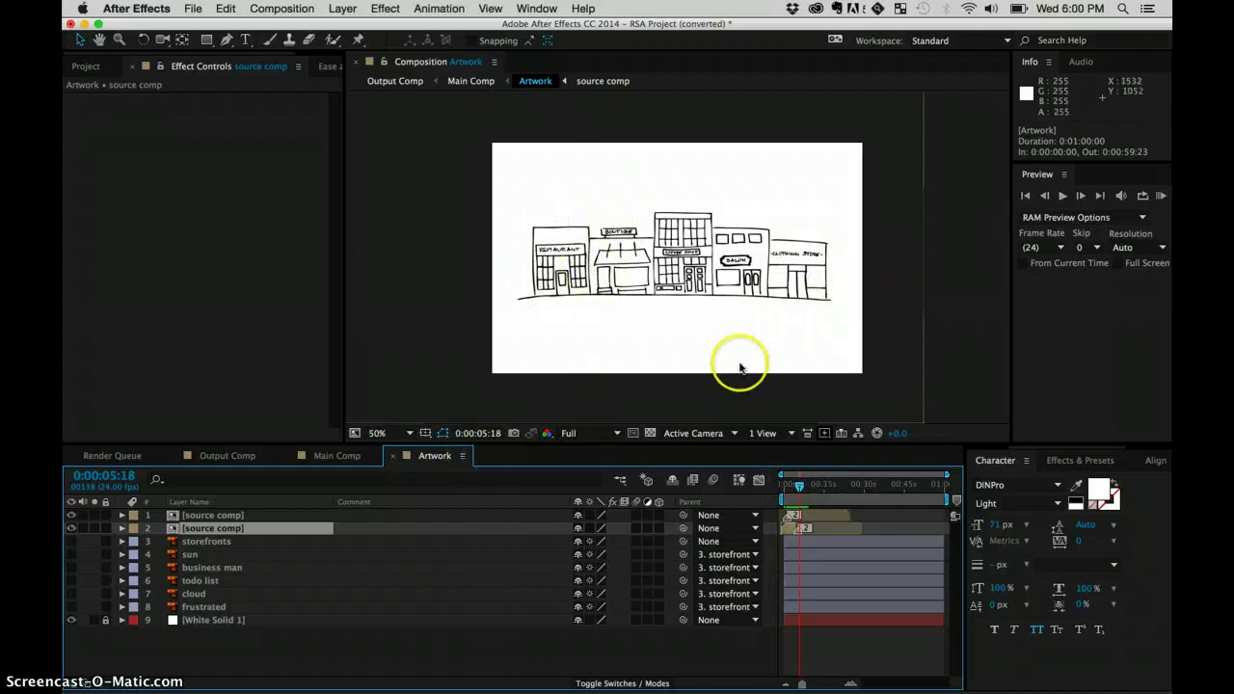
# Step: Close Artwork, then select Shadow Darken 2 and the Hand layer to show its wiggle effect
pyautogui.click(393, 457)
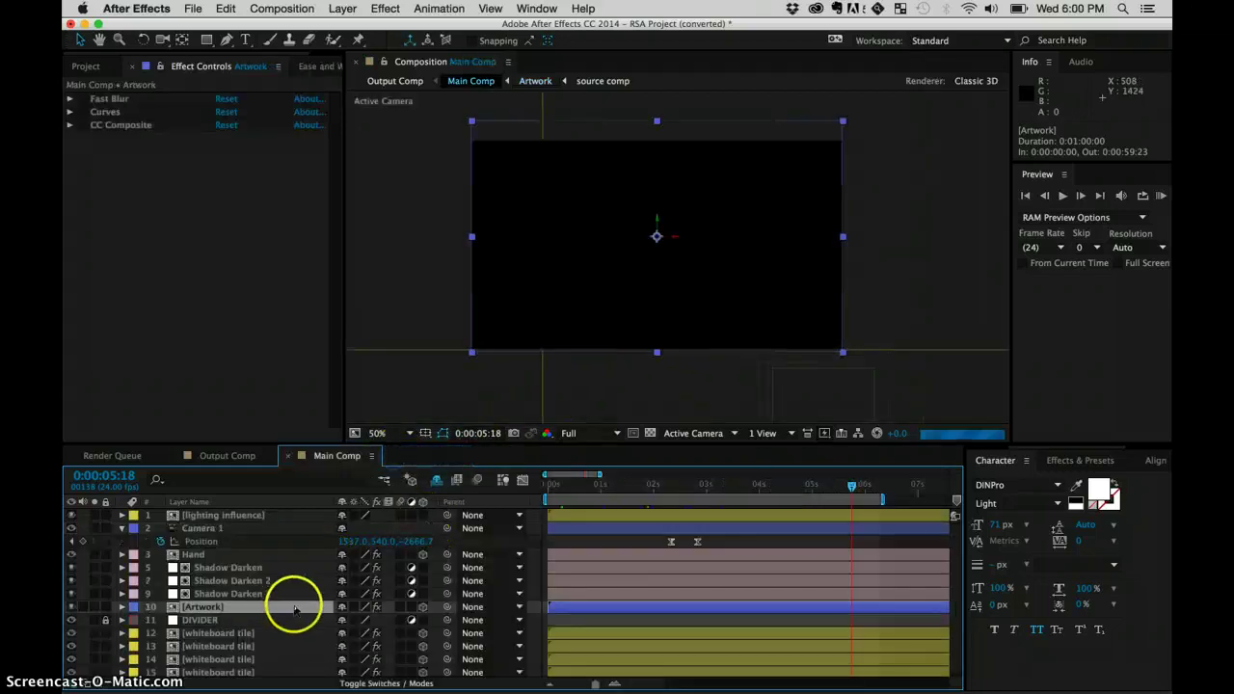
pyautogui.click(177, 624)
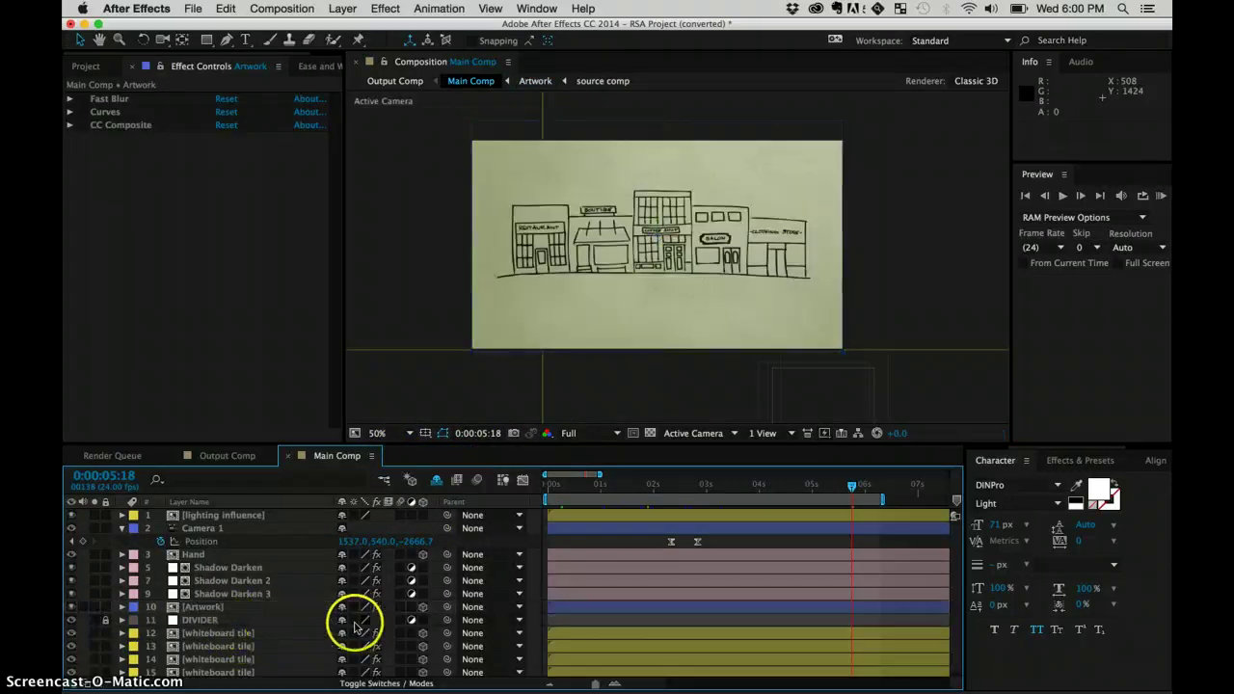
pyautogui.click(233, 581)
pyautogui.click(231, 554)
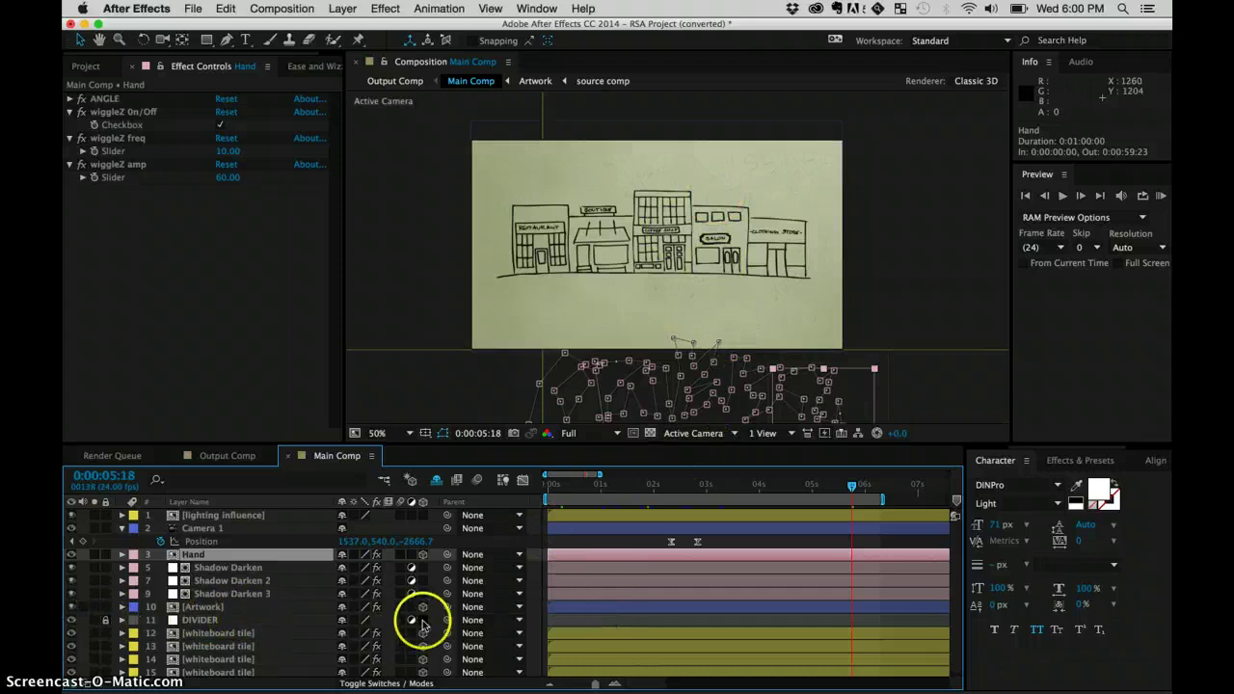
pyautogui.scroll(-1, 260, 643)
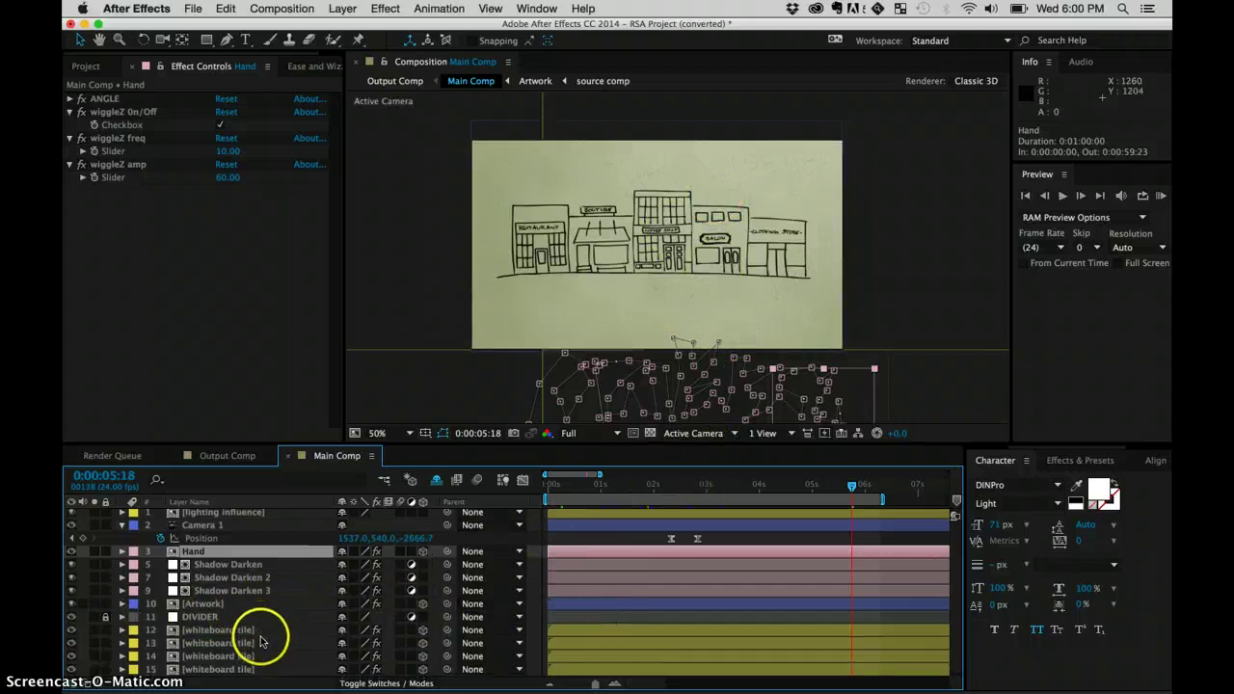
# Step: Select the first whiteboard tile and solo all four whiteboard tile layers, 12–15
pyautogui.click(253, 630)
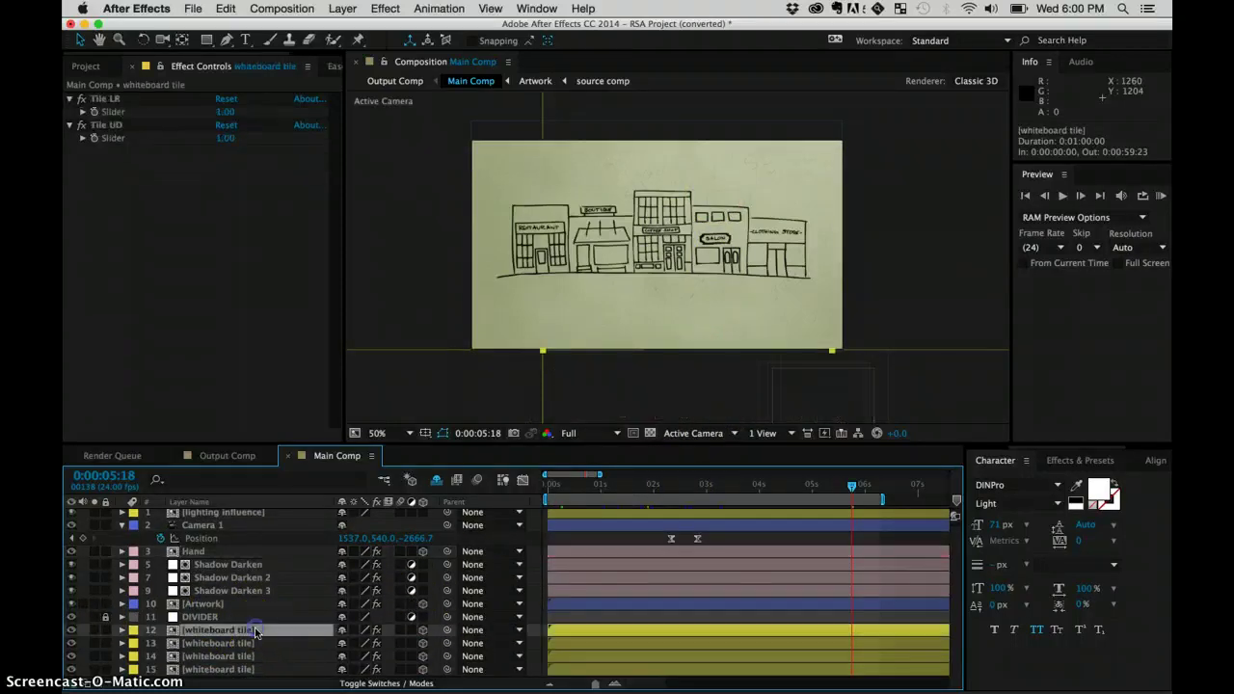
pyautogui.press(',')
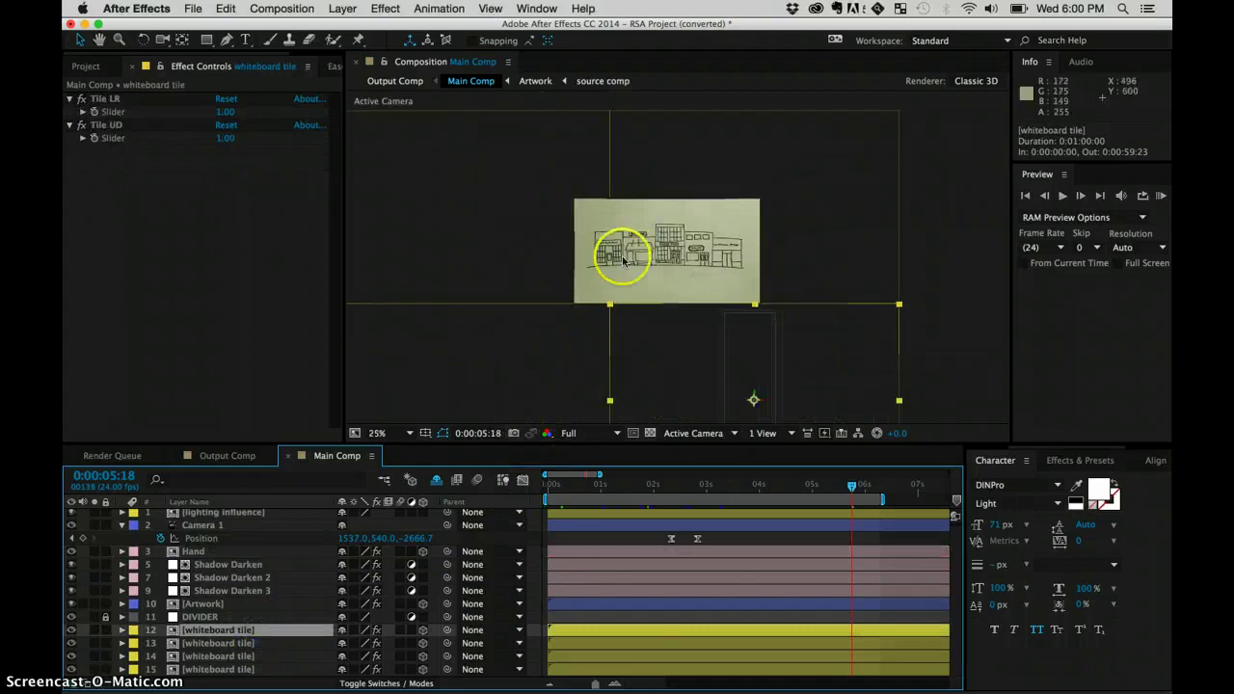
pyautogui.press('.')
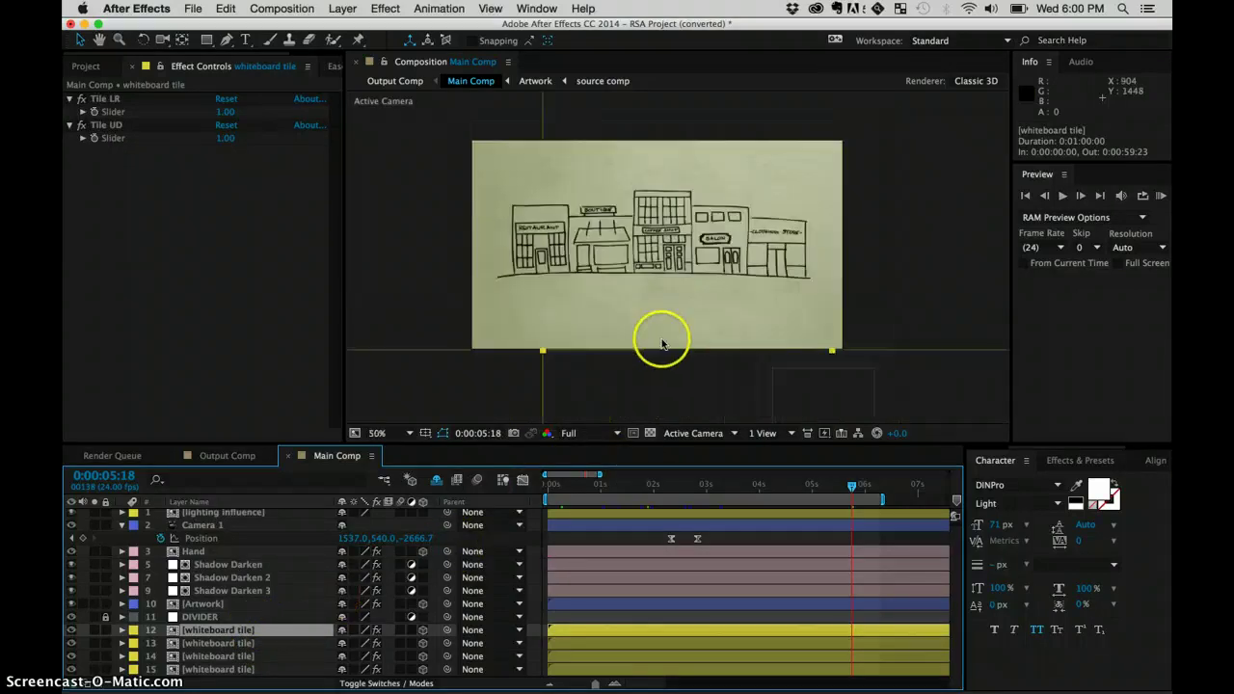
pyautogui.press(',')
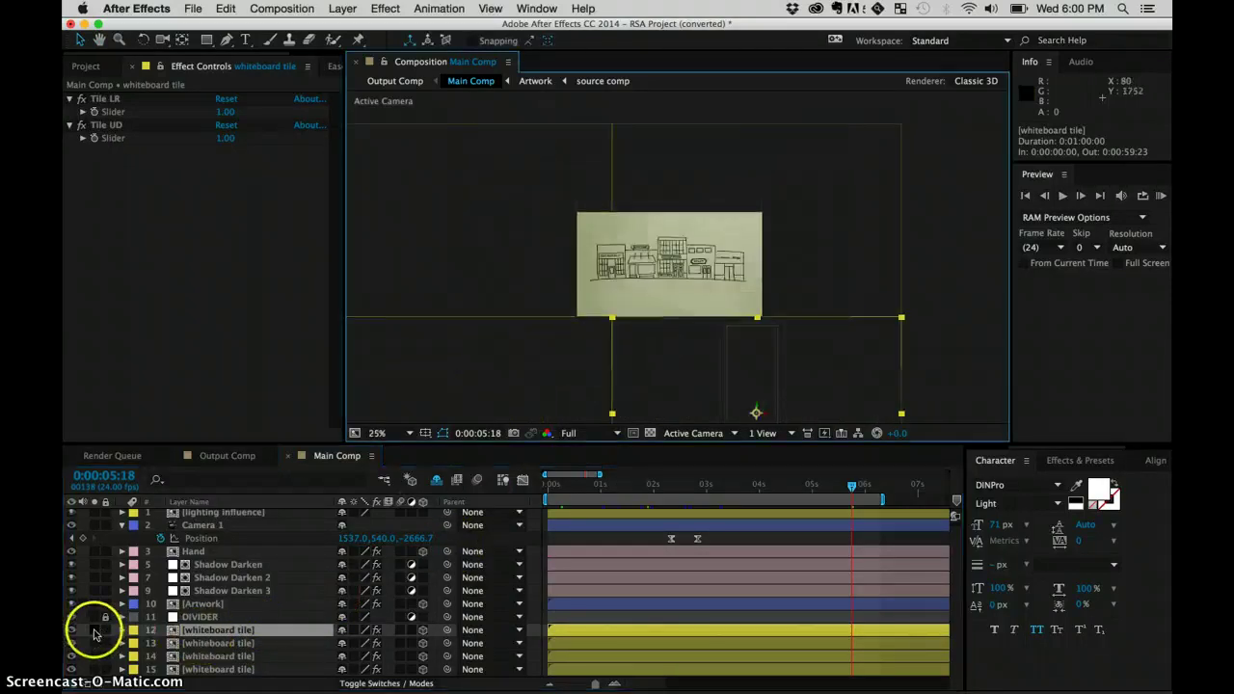
pyautogui.moveTo(93, 631); pyautogui.dragTo(90, 678)
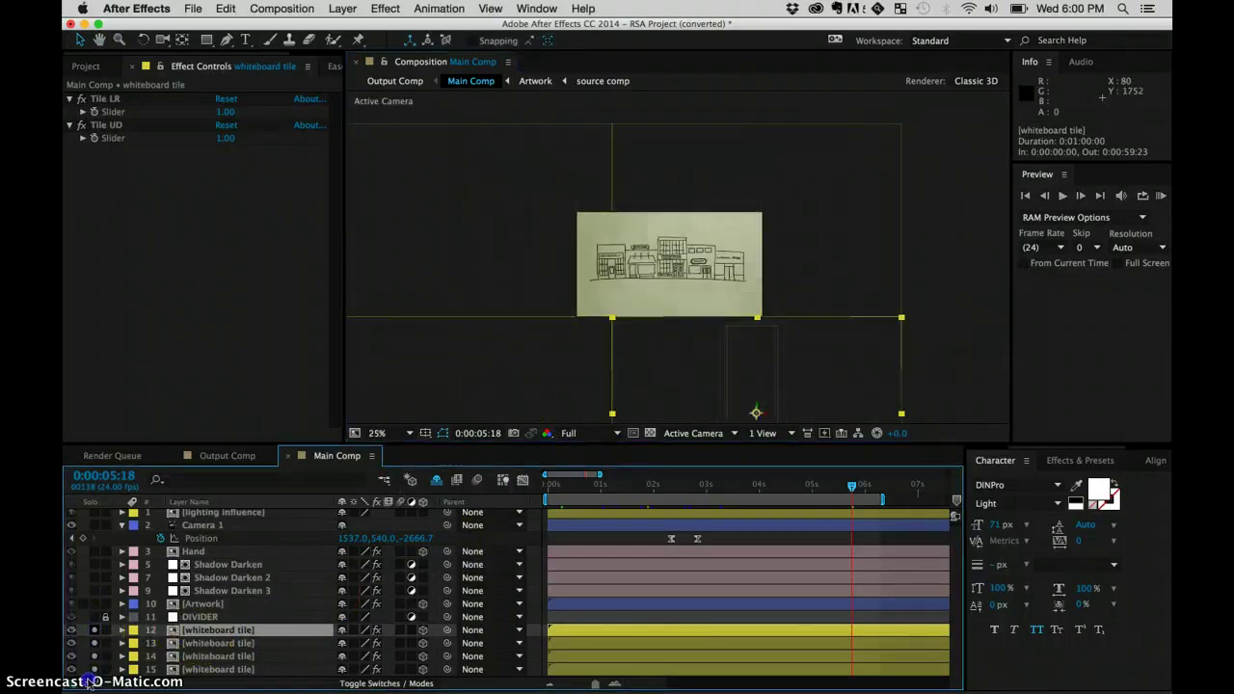
# Step: Delete whiteboard tile layers 13 through 15
pyautogui.click(247, 643)
pyautogui.keyDown('shift'); pyautogui.click(248, 669); pyautogui.keyUp('shift')
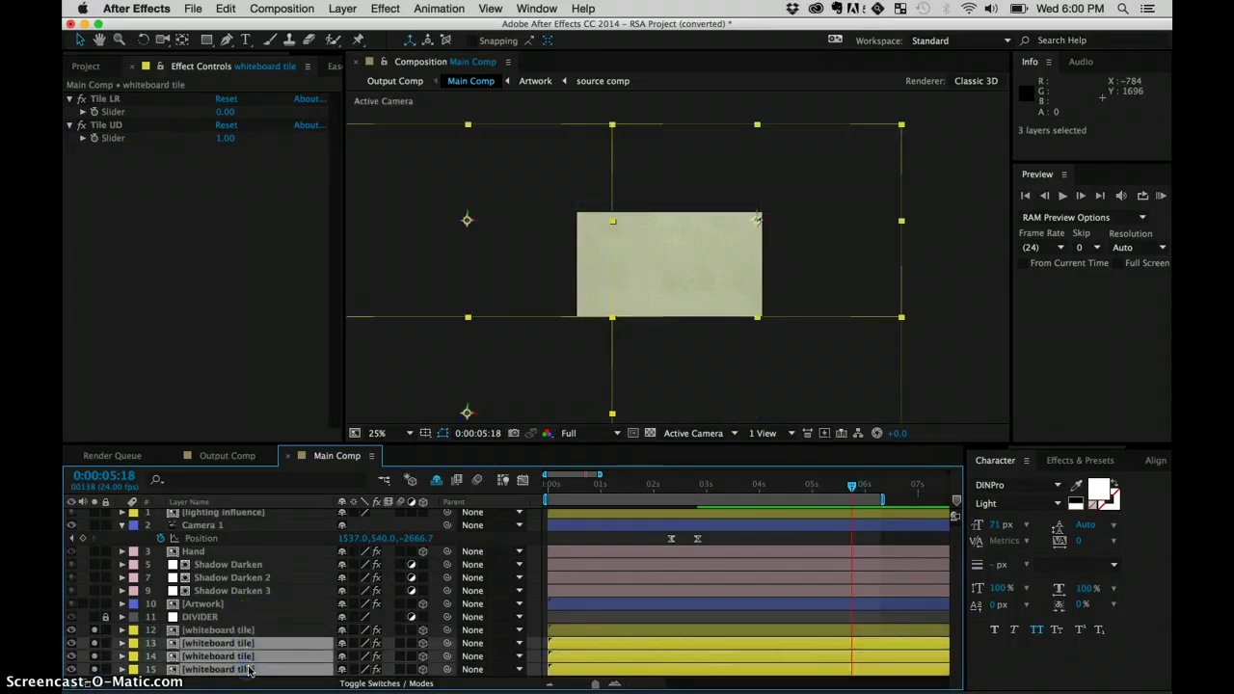
pyautogui.press('Delete')
# Step: Move the remaining tile up, view it at 25%, and show its Tile LR and Tile UD effects
pyautogui.click(270, 630)
pyautogui.moveTo(711, 363); pyautogui.dragTo(628, 225)
pyautogui.press('.')
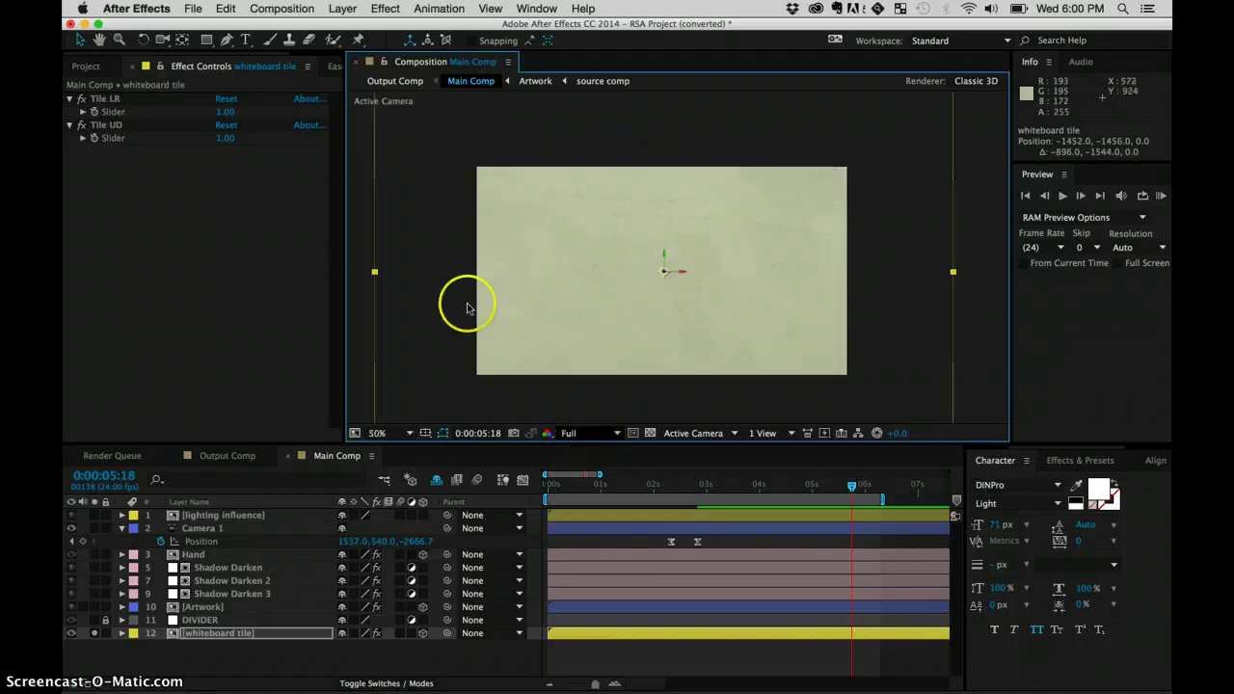
pyautogui.press(',')
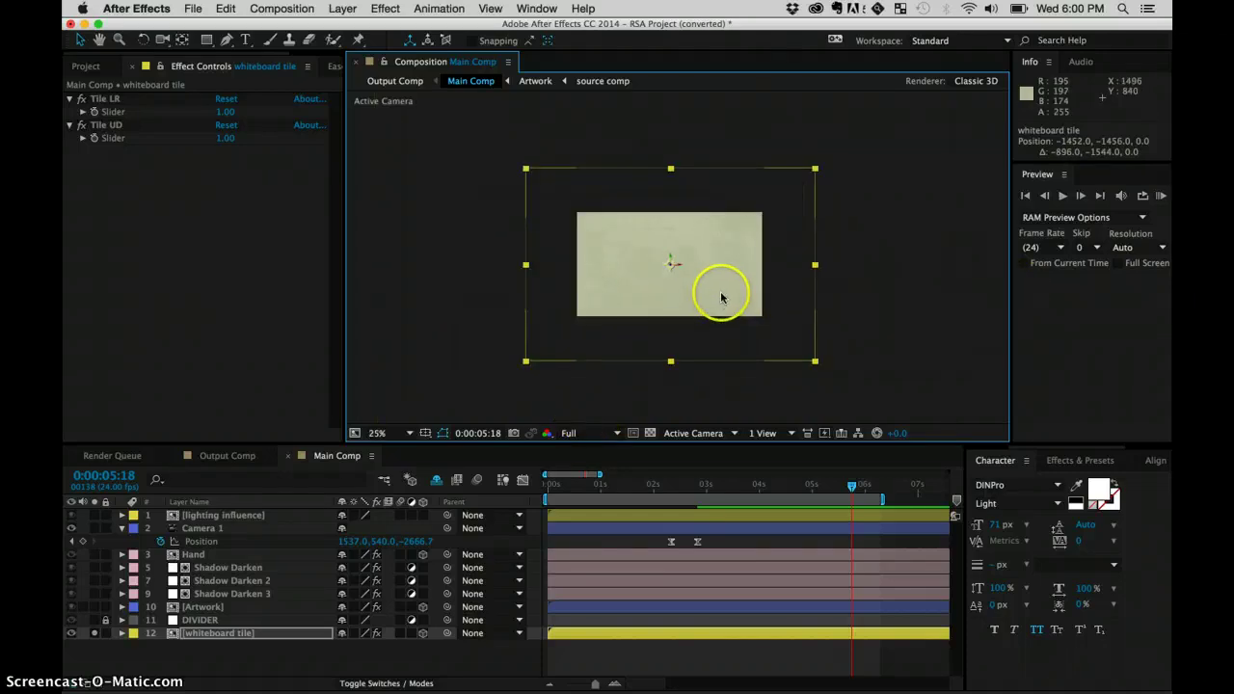
pyautogui.press('.')
pyautogui.press(',')
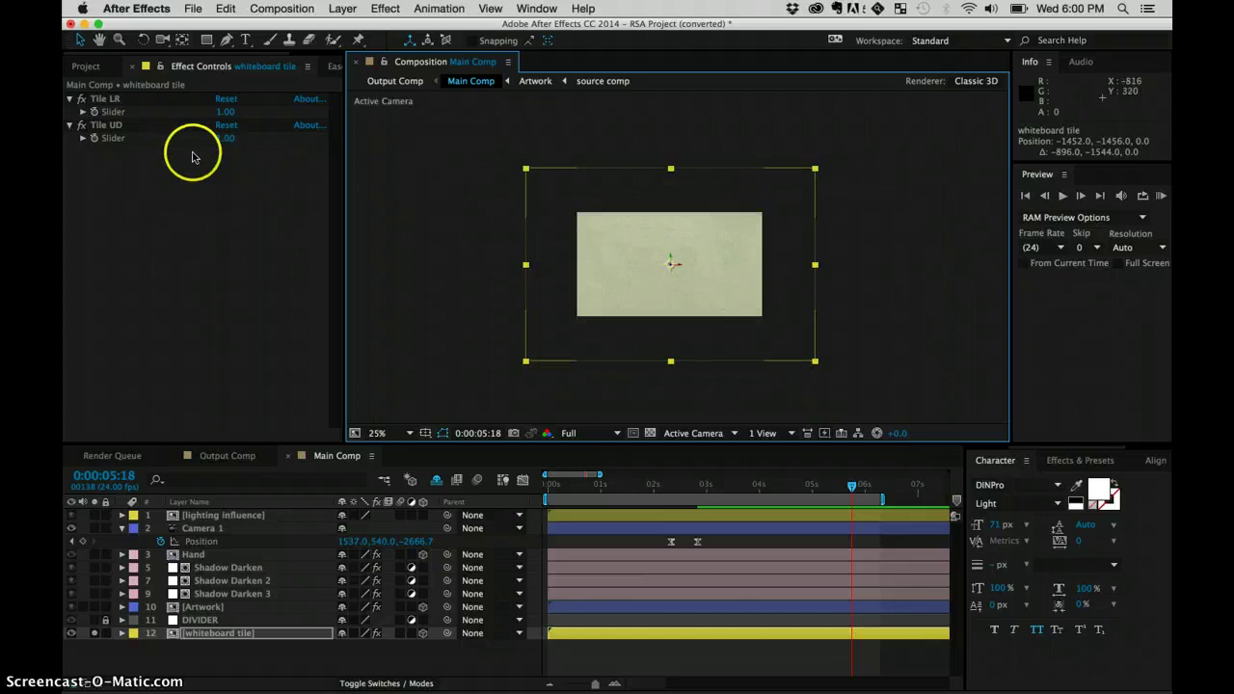
pyautogui.click(116, 100)
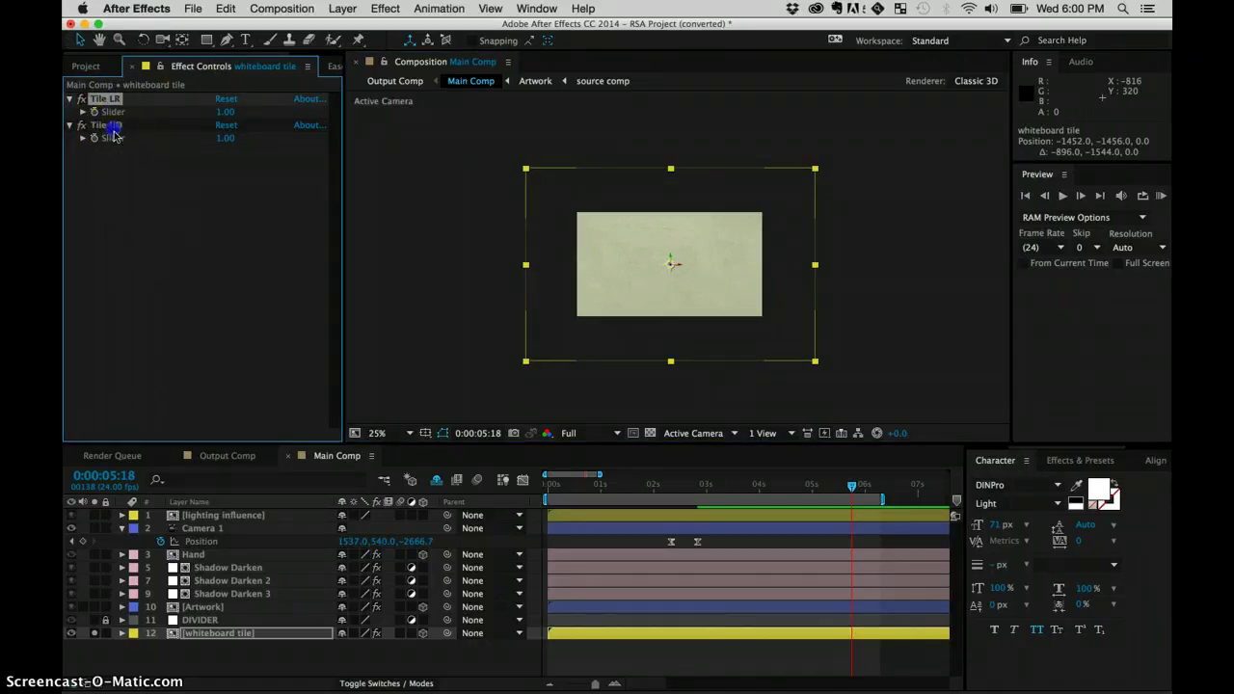
pyautogui.click(113, 138)
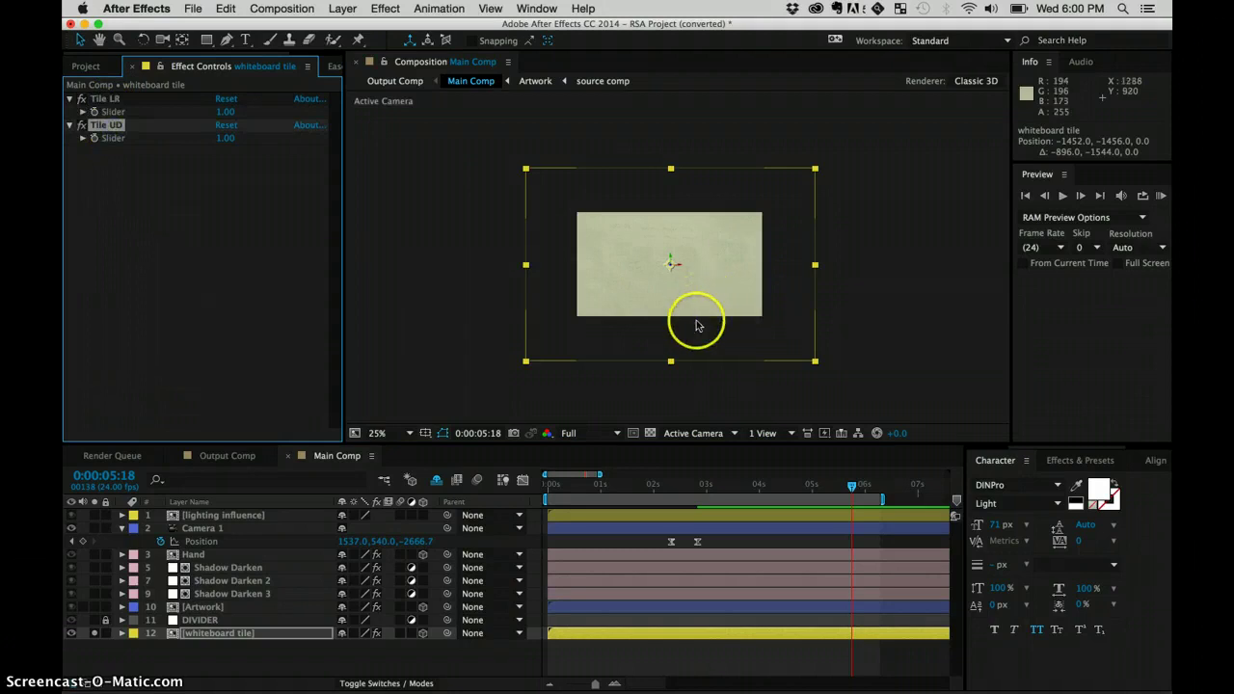
# Step: Duplicate the whiteboard tile layer and set the copy's Tile LR to 0
pyautogui.click(250, 638)
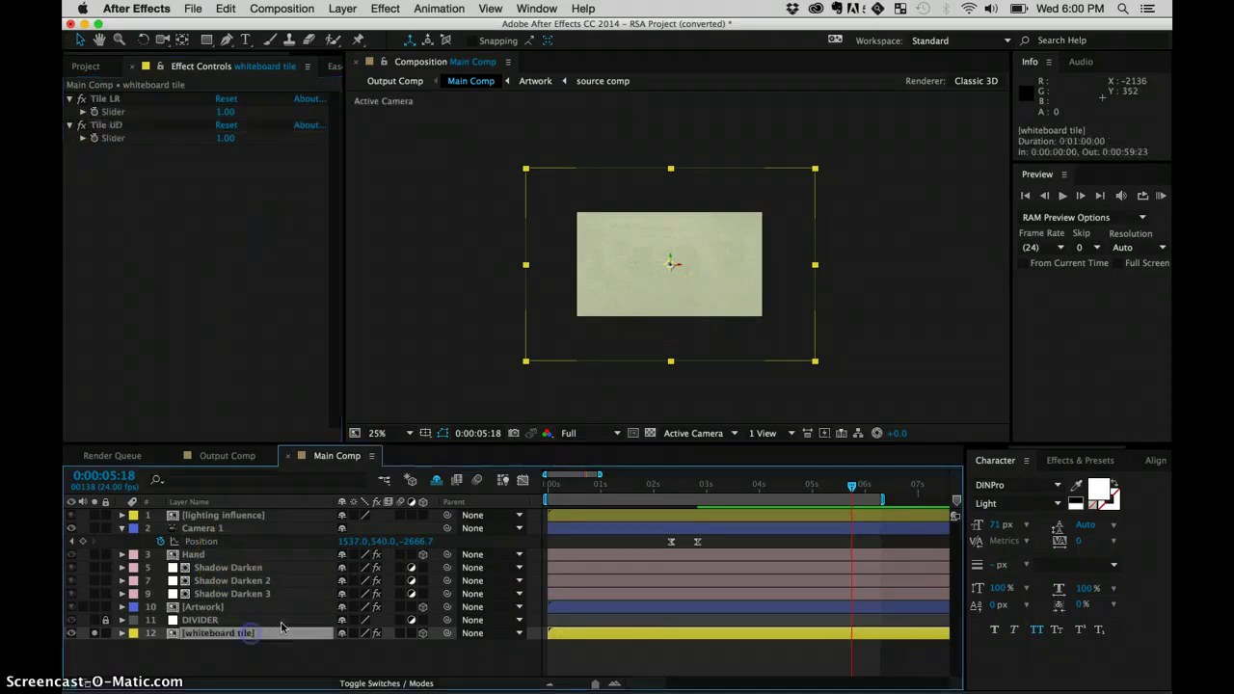
pyautogui.press('super+d')
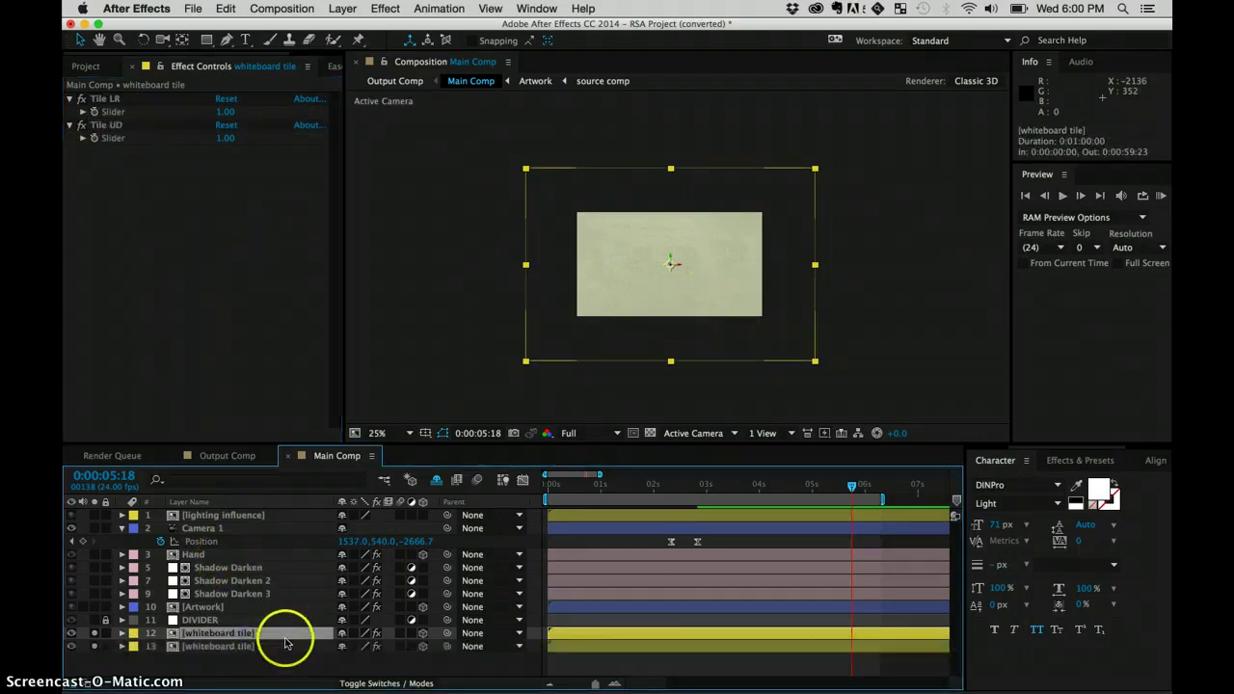
pyautogui.click(225, 112)
pyautogui.write('0')
pyautogui.click(223, 280)
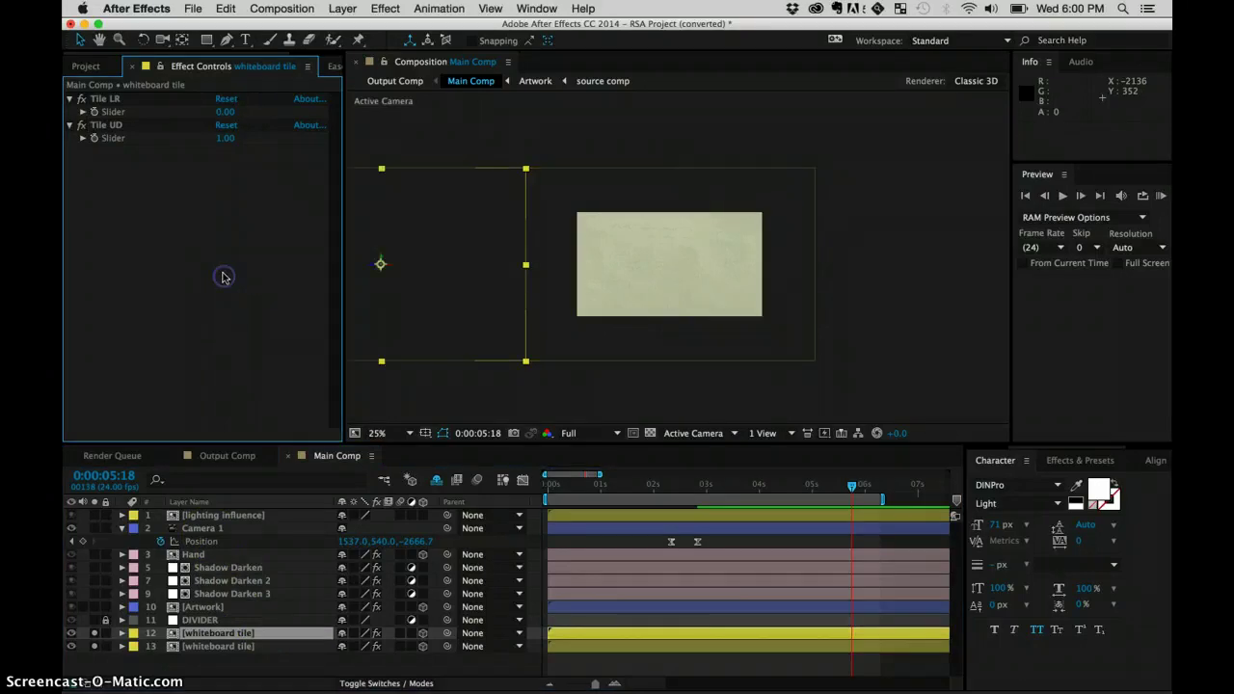
pyautogui.click(371, 254)
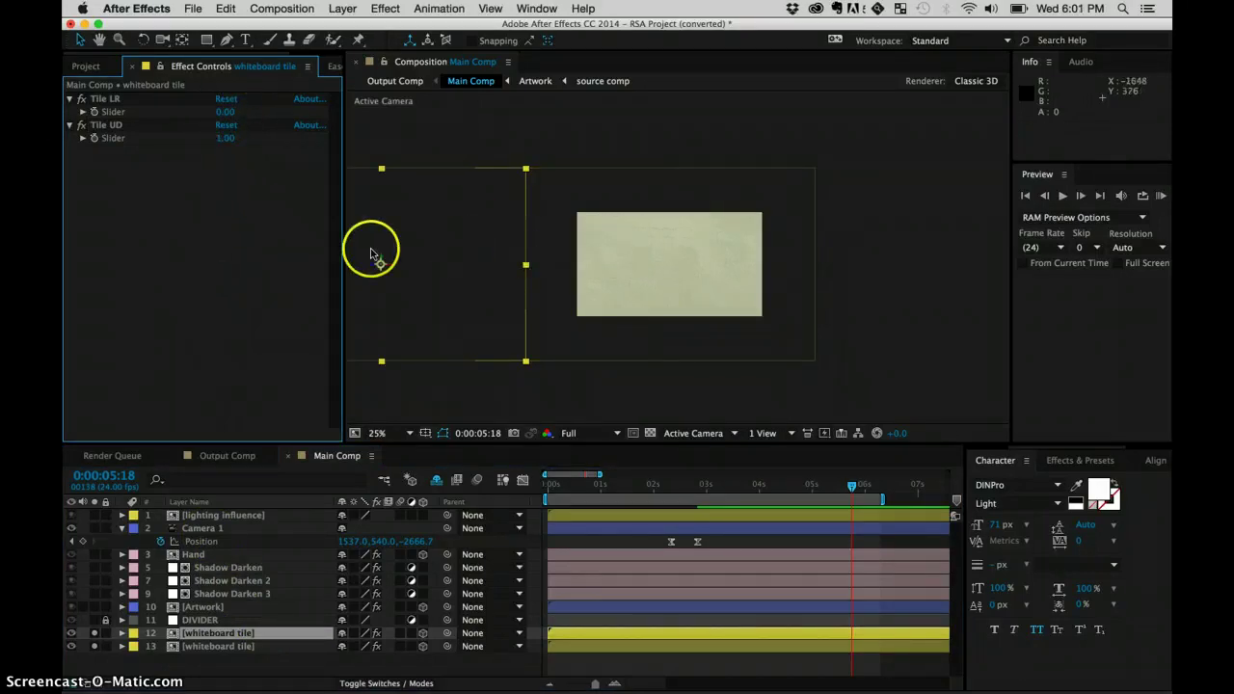
# Step: Shift both whiteboard tile layers to the right in the composition
pyautogui.keyDown('shift'); pyautogui.click(280, 646); pyautogui.keyUp('shift')
pyautogui.moveTo(597, 286); pyautogui.dragTo(724, 289)
pyautogui.click(528, 683)
pyautogui.click(628, 330)
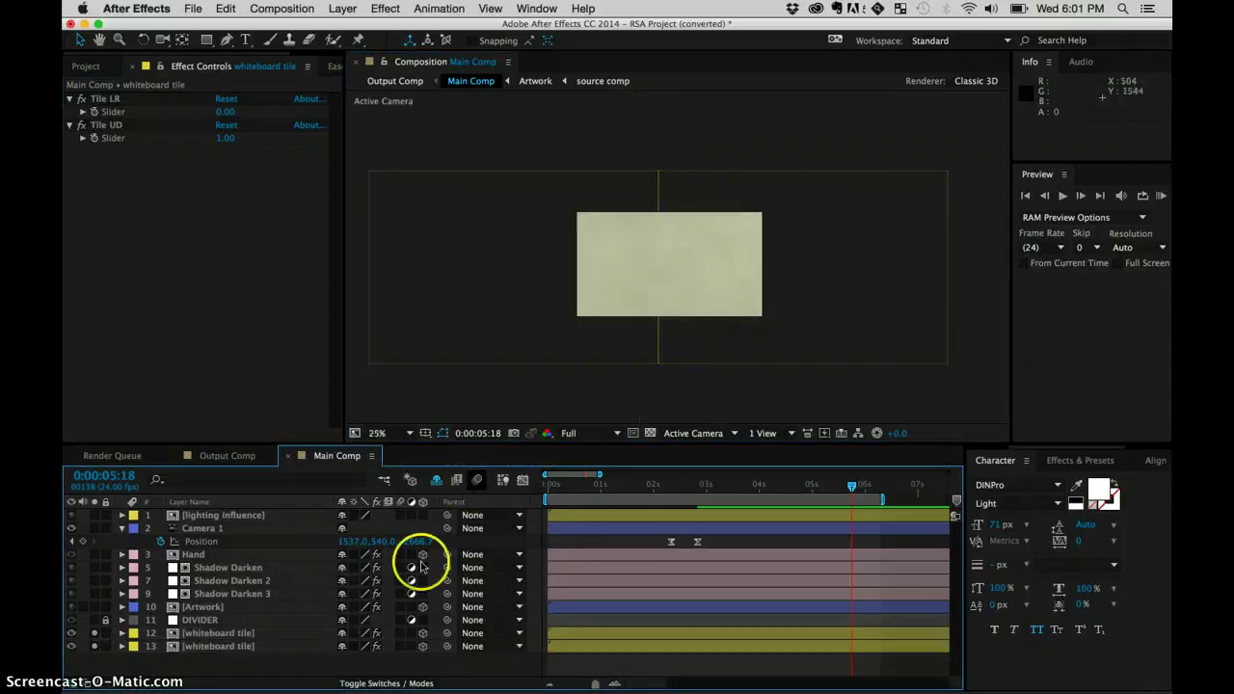
# Step: Duplicate whiteboard tile layers 12 and 13 and place the copies in rows 12–13
pyautogui.click(256, 634)
pyautogui.keyDown('shift'); pyautogui.click(255, 647); pyautogui.keyUp('shift')
pyautogui.press('super+d')
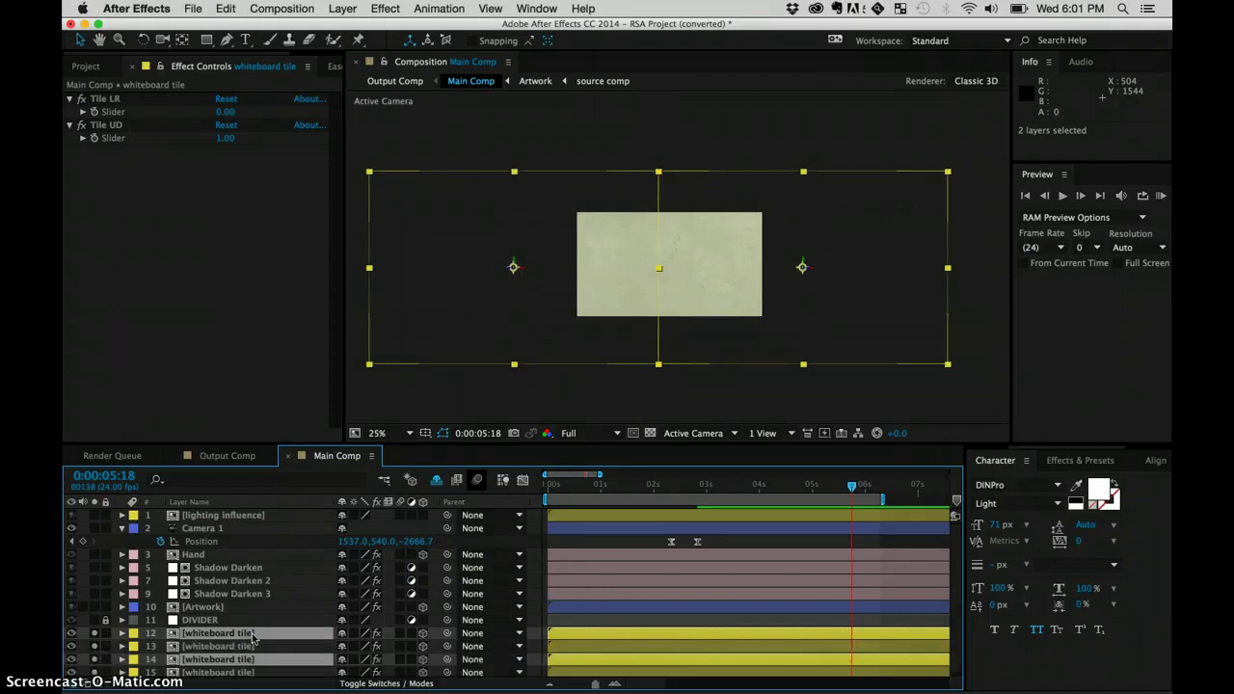
pyautogui.moveTo(268, 643); pyautogui.dragTo(271, 640)
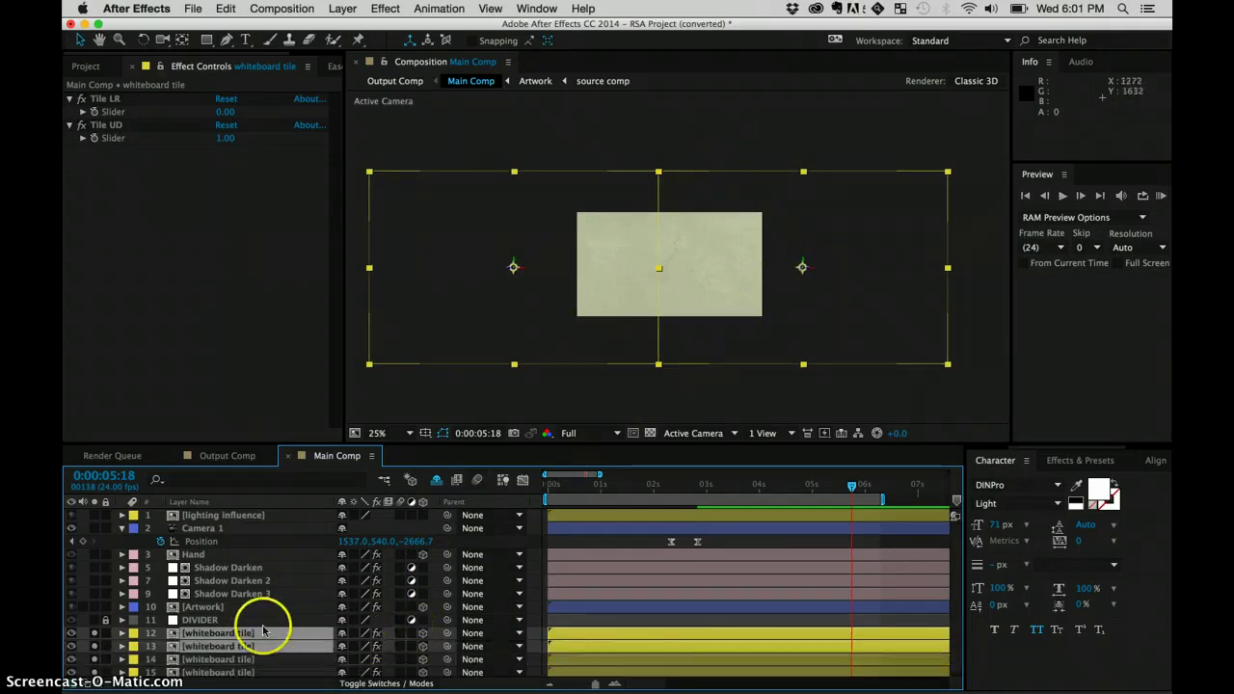
# Step: Set Tile UD to 0 on each of the two duplicated top tile layers
pyautogui.click(257, 636)
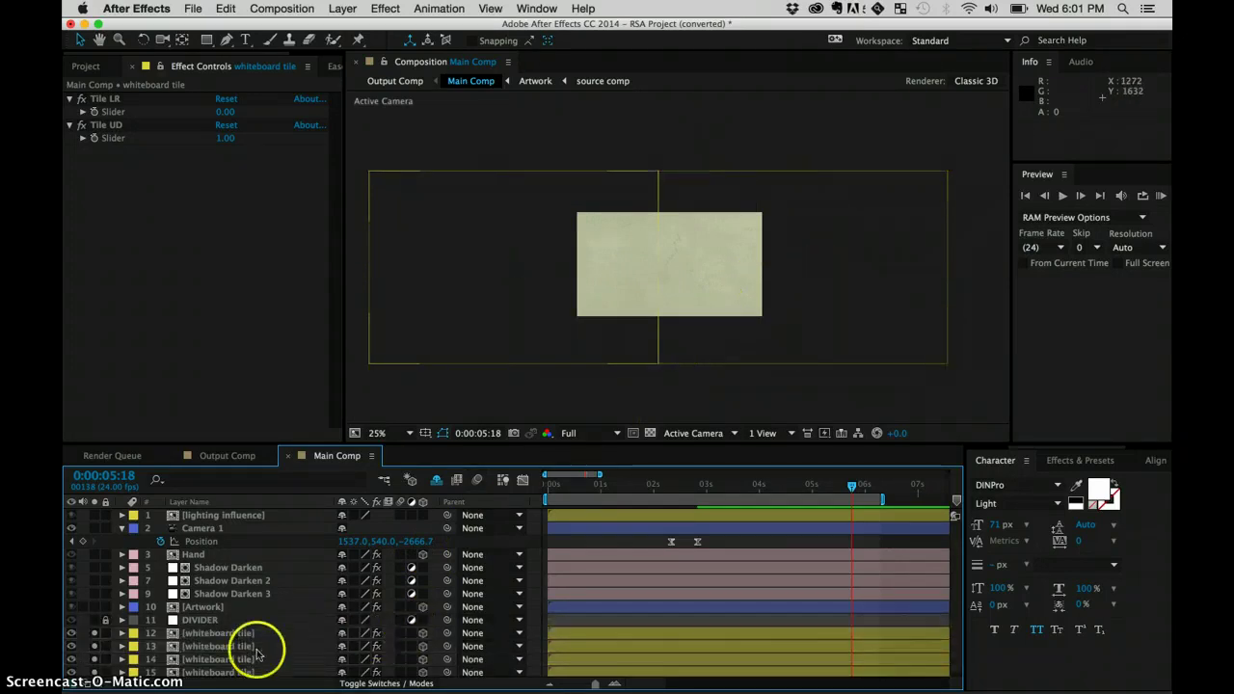
pyautogui.click(223, 140)
pyautogui.write('1')
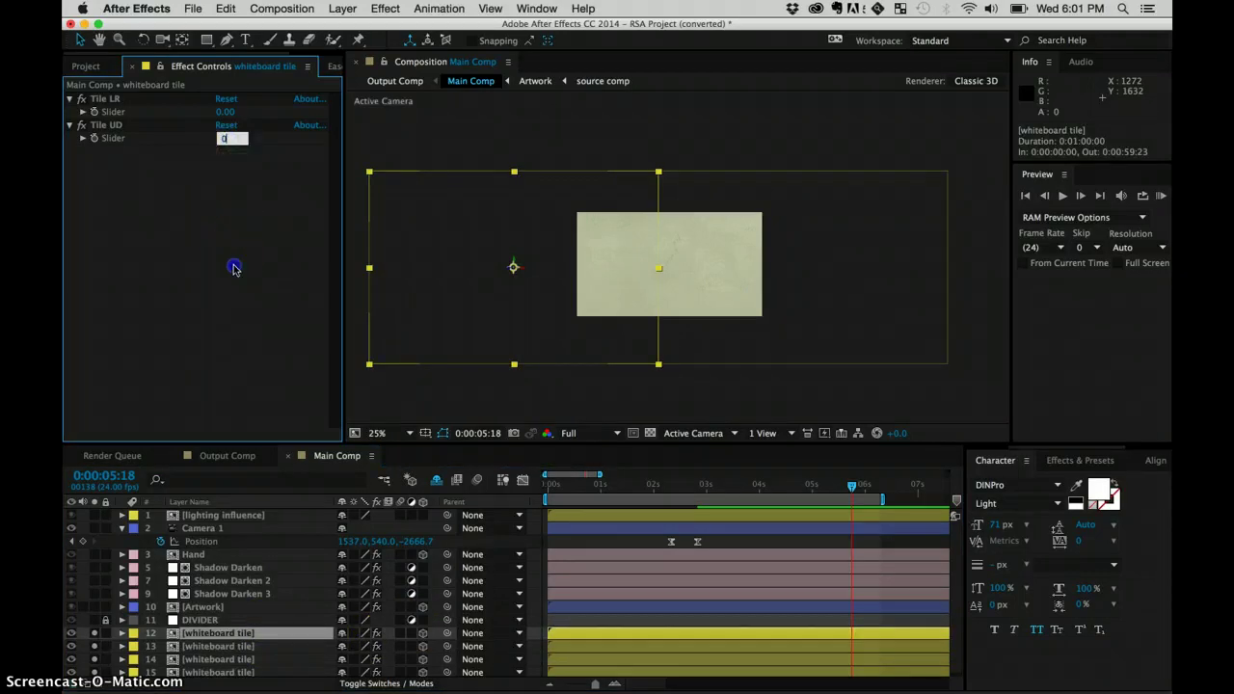
pyautogui.click(234, 234)
pyautogui.click(255, 647)
pyautogui.click(227, 137)
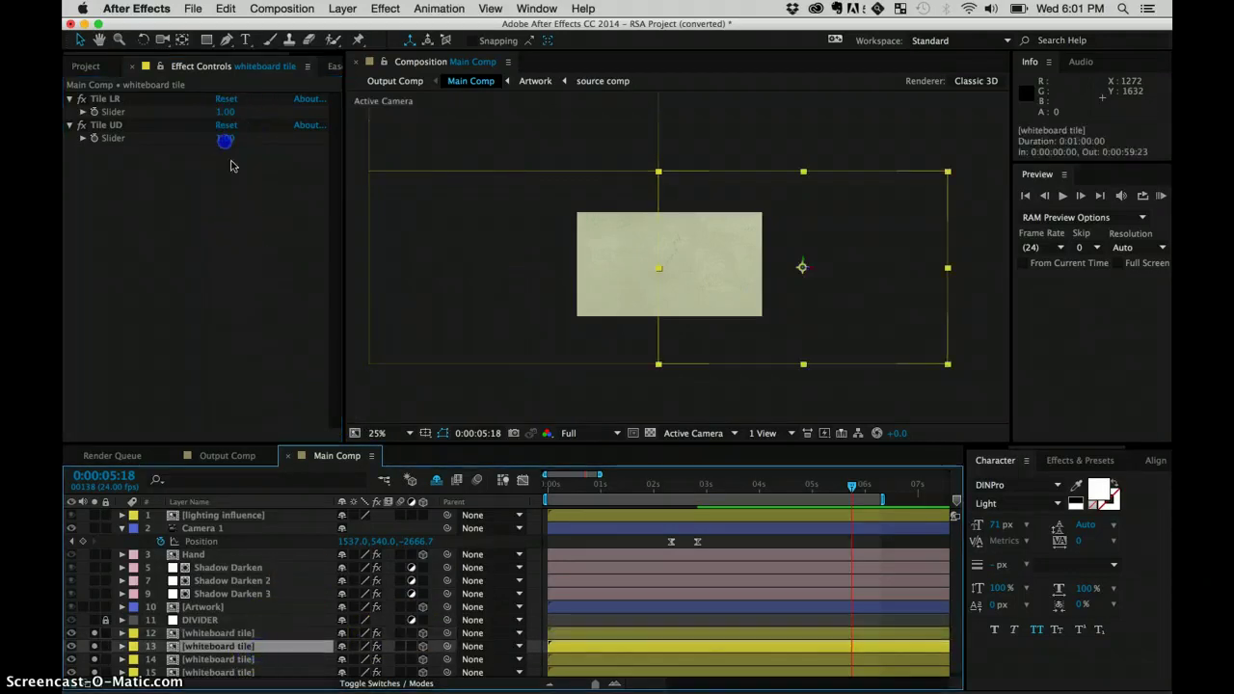
pyautogui.click(276, 262)
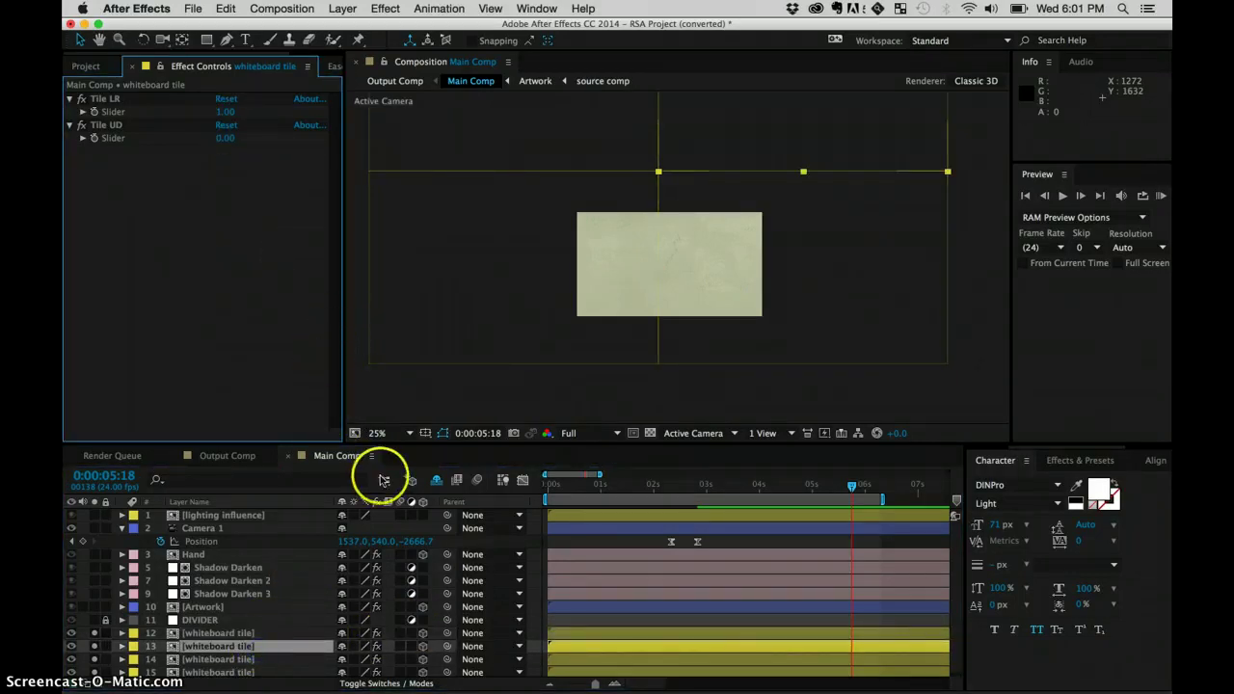
pyautogui.scroll(-1, 259, 638)
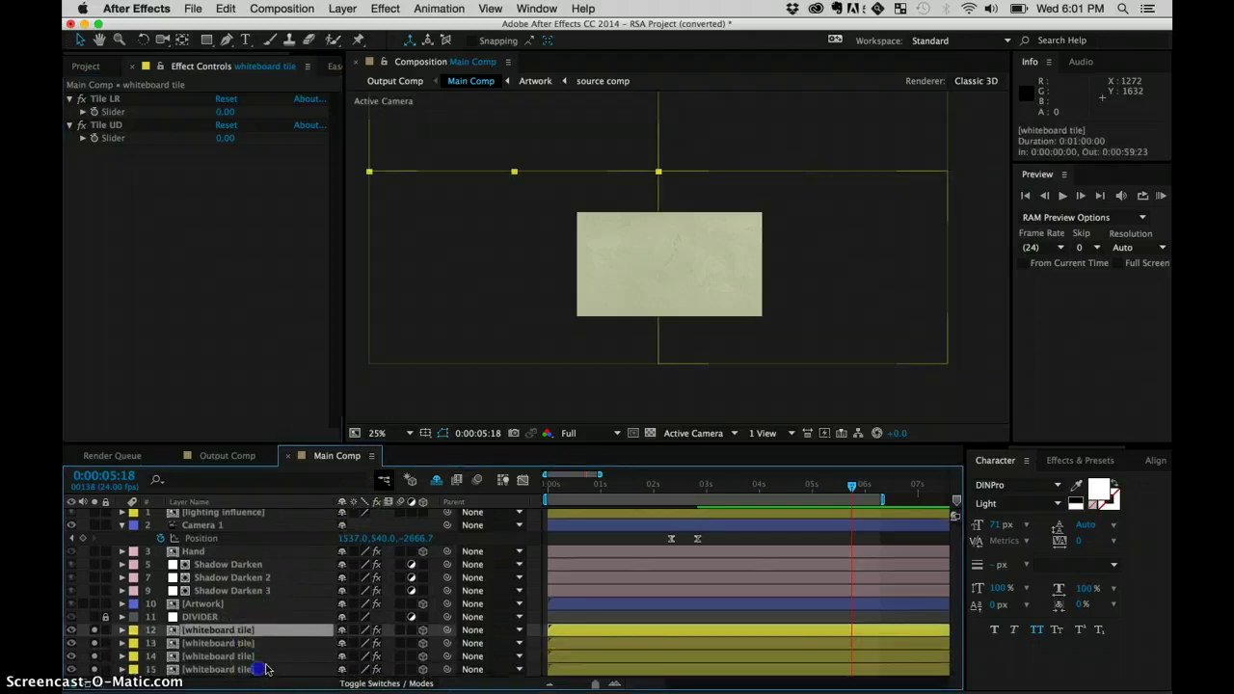
# Step: Center the four-tile whiteboard grid in the composition and view the background
pyautogui.keyDown('shift'); pyautogui.click(258, 669); pyautogui.keyUp('shift')
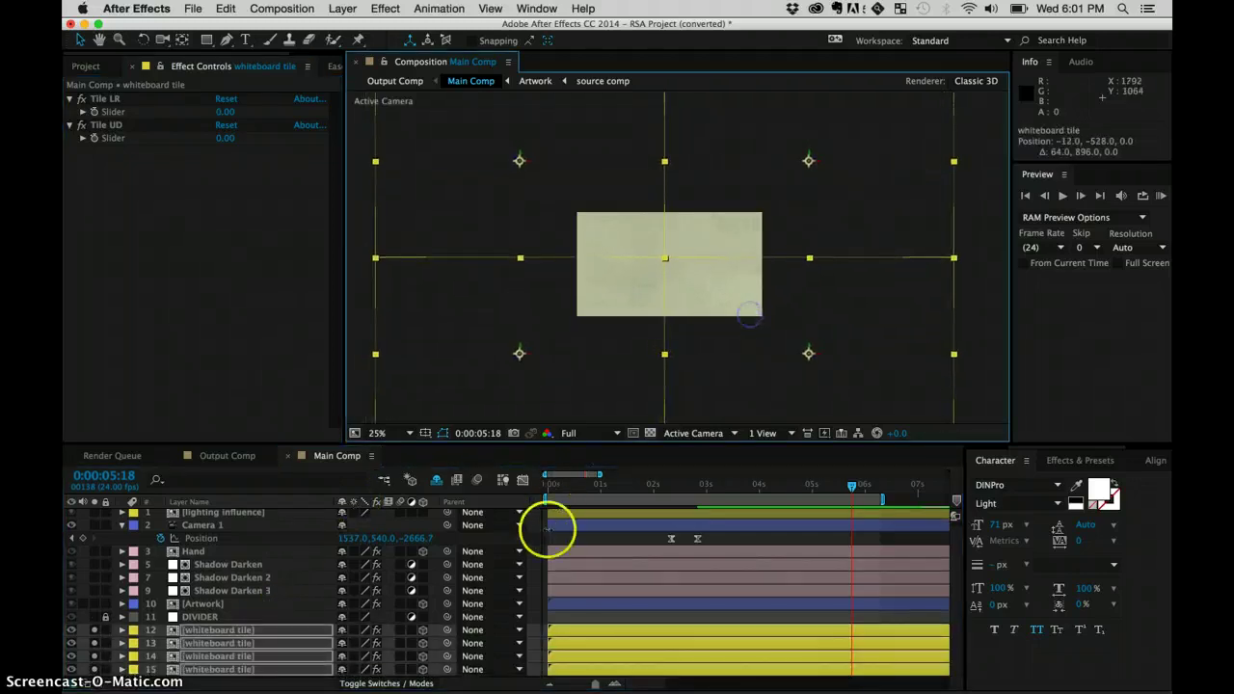
pyautogui.click(540, 552)
pyautogui.click(232, 630)
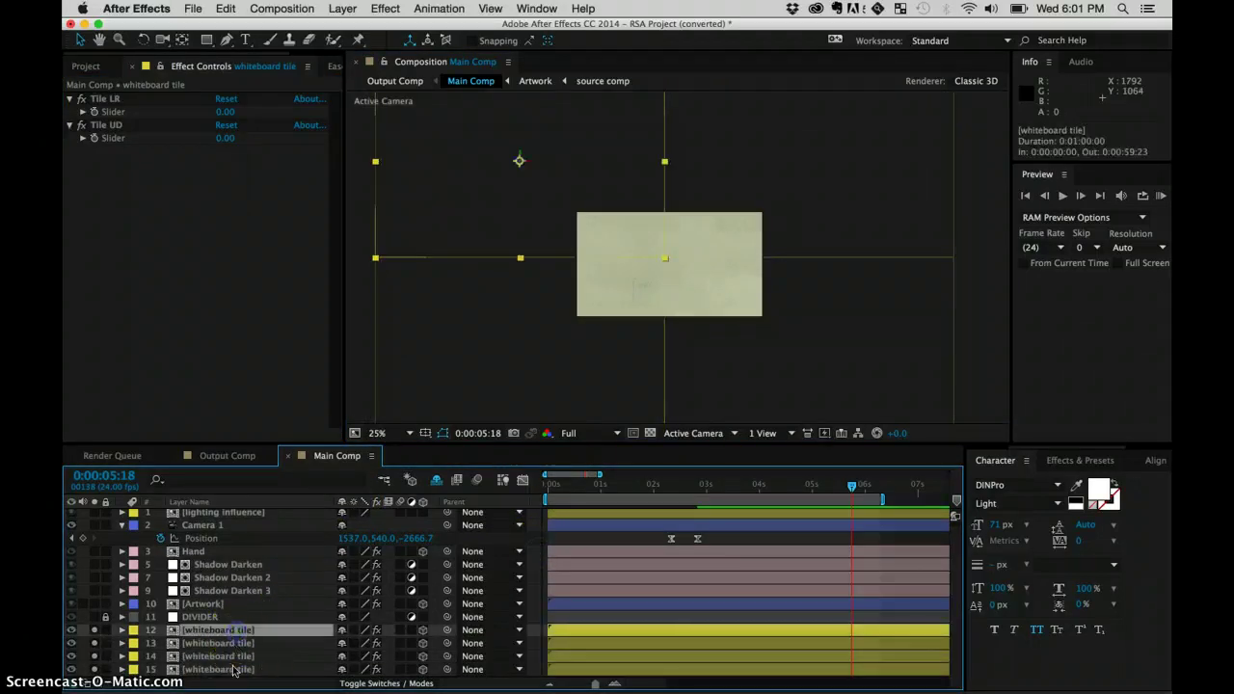
pyautogui.keyDown('shift'); pyautogui.click(233, 669); pyautogui.keyUp('shift')
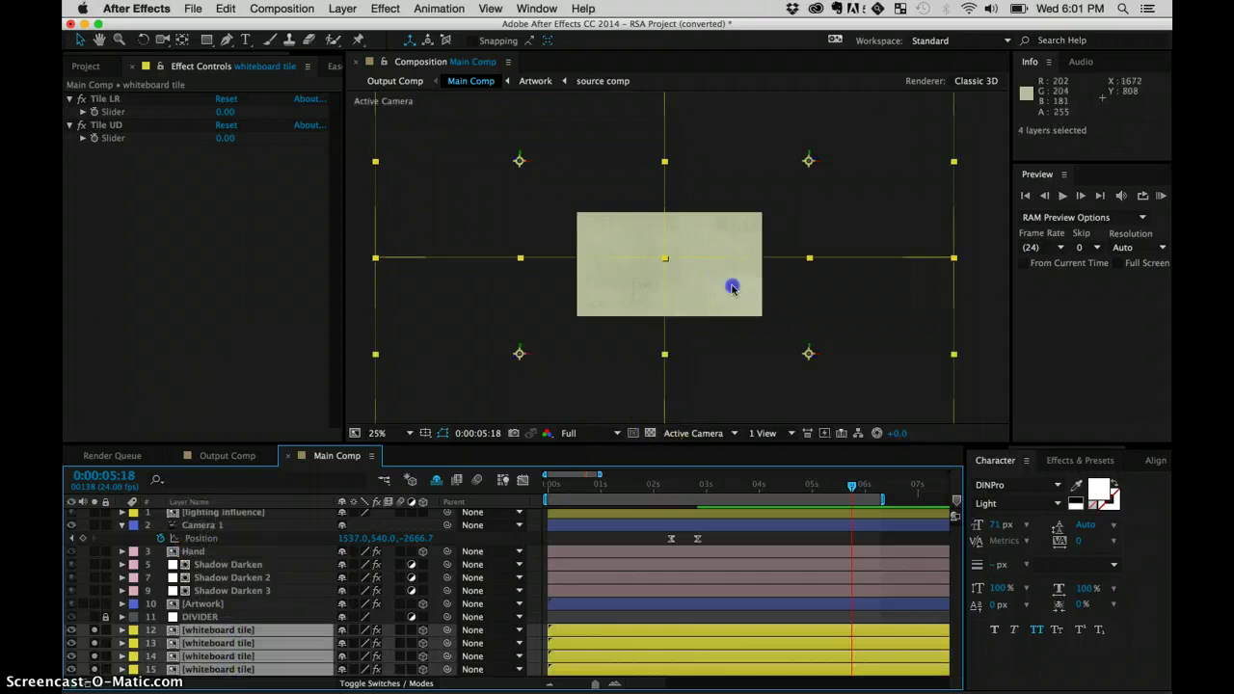
pyautogui.moveTo(642, 240); pyautogui.dragTo(605, 213)
pyautogui.scroll(2, 675, 309)
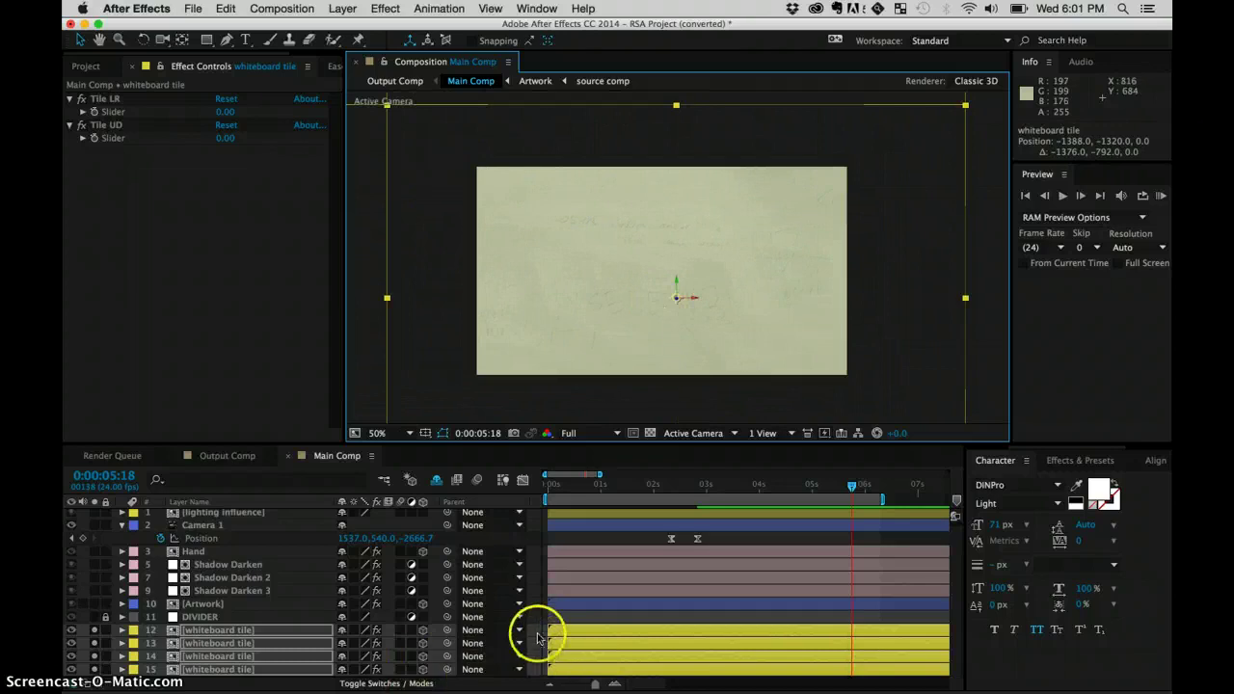
pyautogui.click(588, 402)
pyautogui.scroll(2, 694, 323)
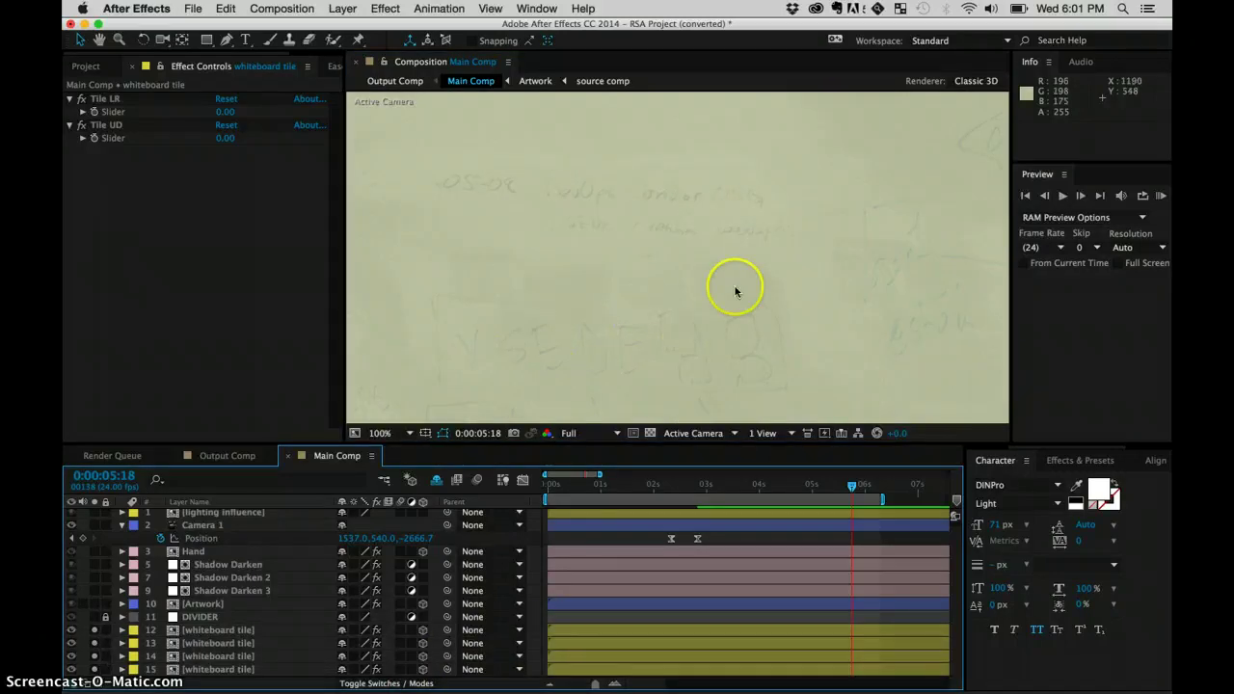
pyautogui.scroll(-3, 680, 271)
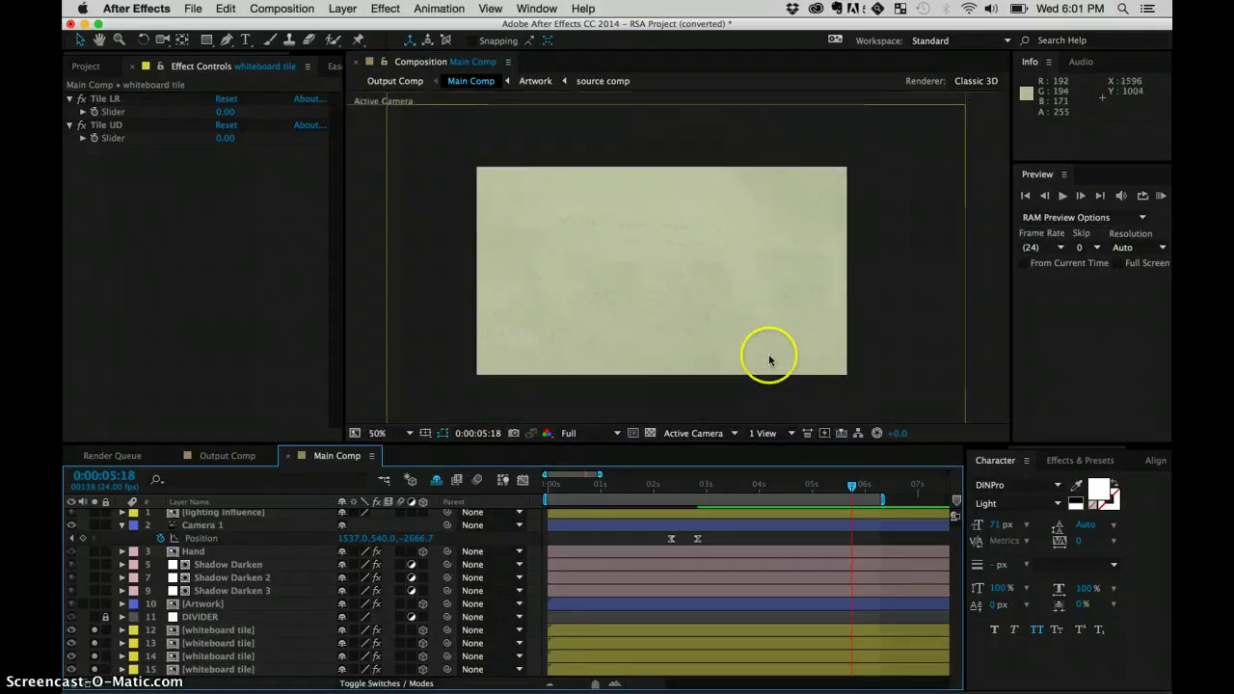
# Step: Hide the doodles layer inside the whiteboard tile precomp, then go back to Main Comp
pyautogui.scroll(3, 702, 344)
pyautogui.scroll(-3, 701, 344)
pyautogui.doubleClick(276, 630)
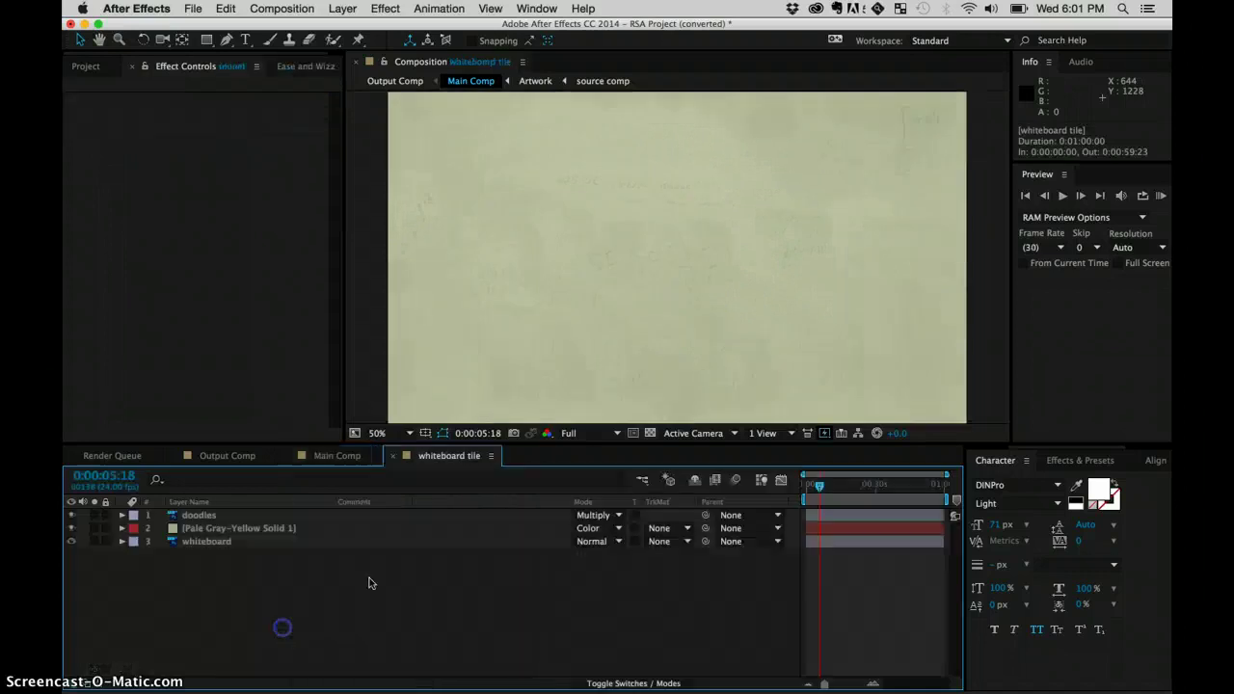
pyautogui.click(199, 515)
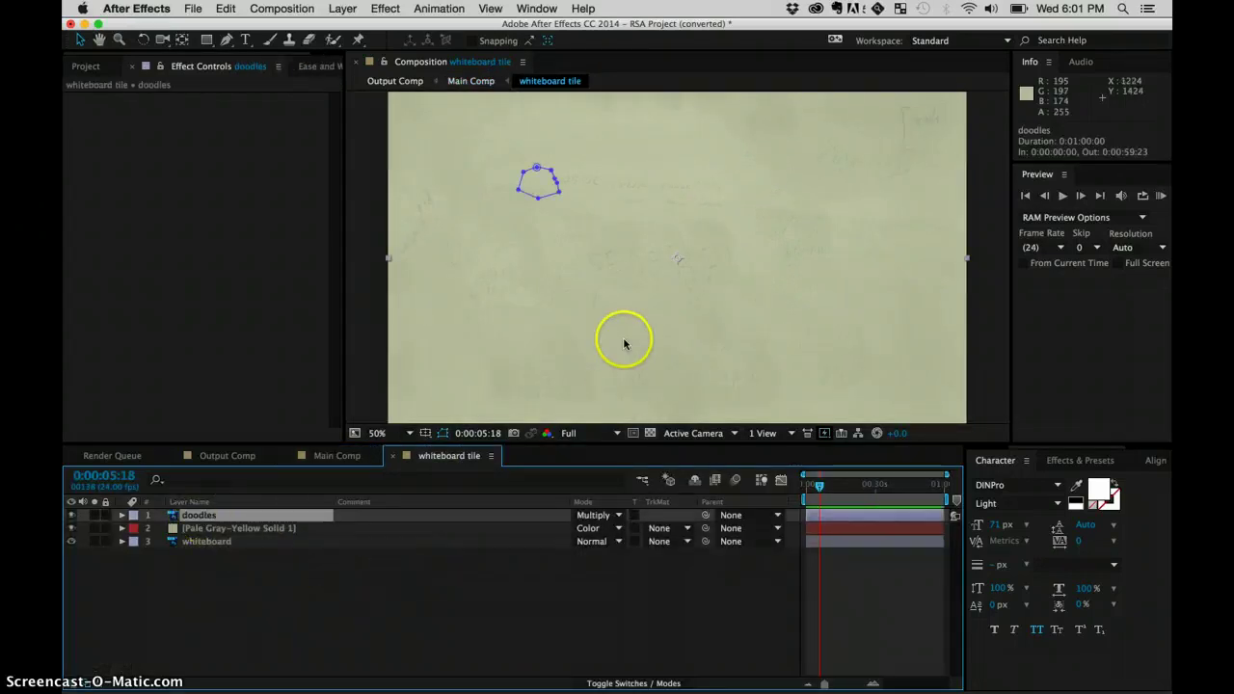
pyautogui.click(71, 515)
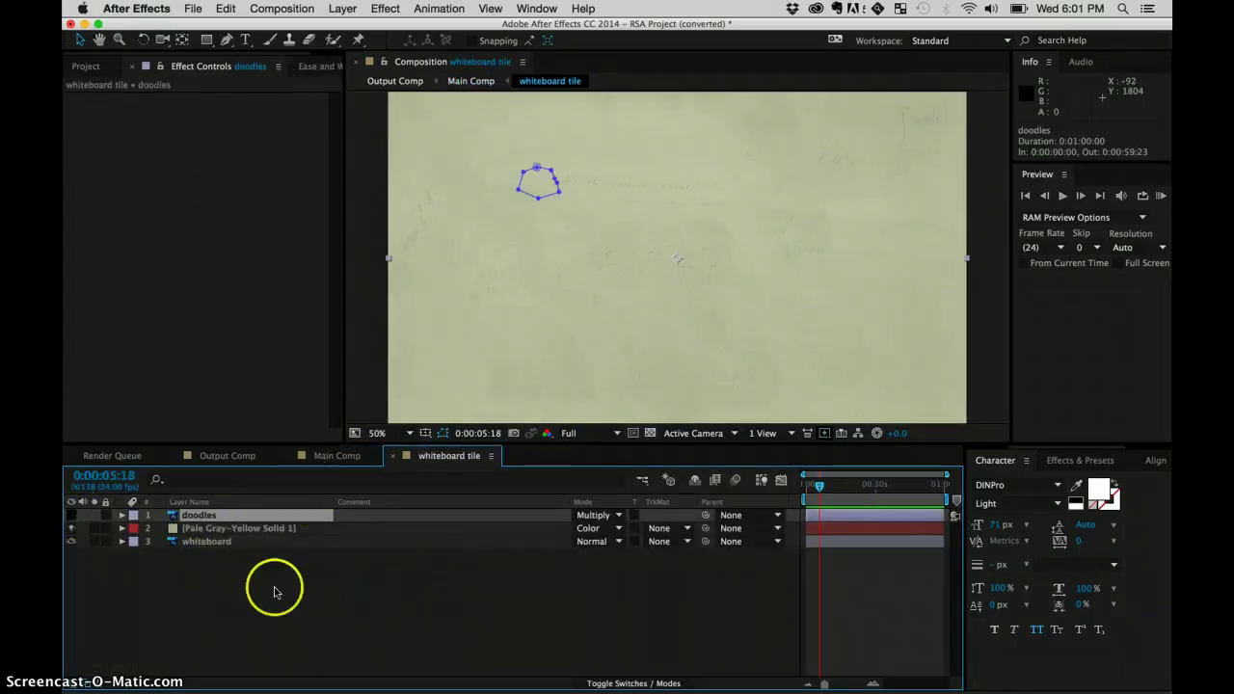
pyautogui.click(349, 455)
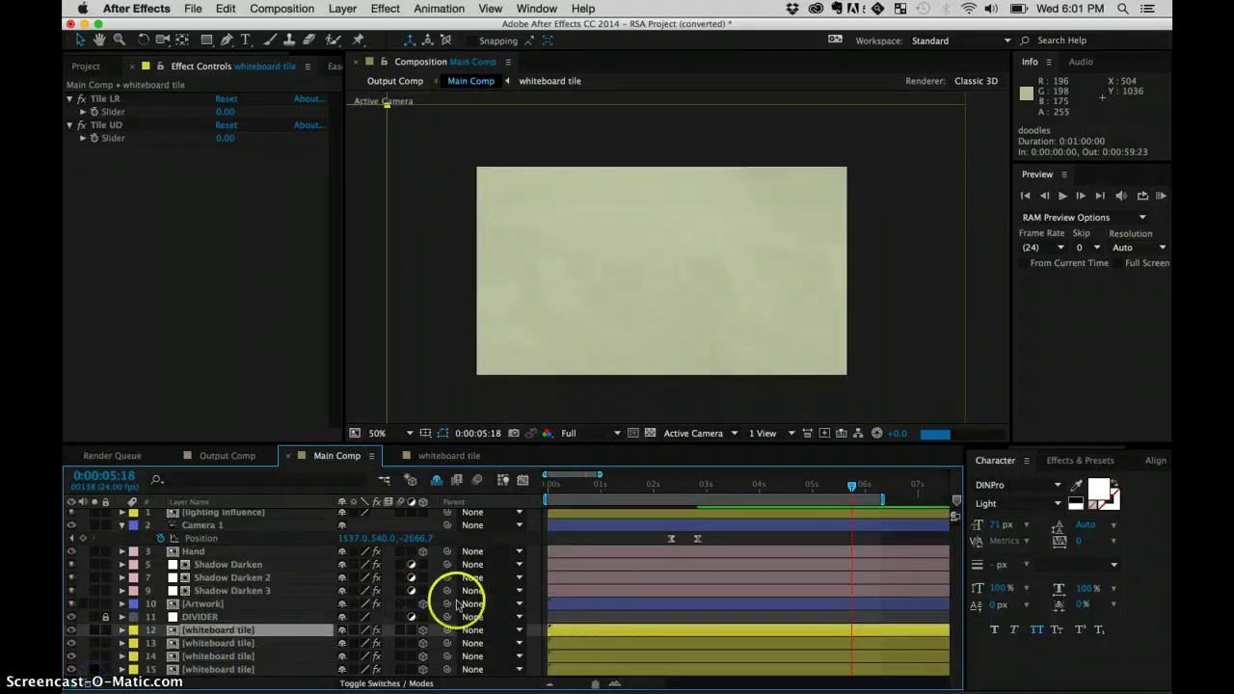
# Step: Select layer 10 (Artwork) to show its Fast Blur, Curves and CC Composite effects
pyautogui.click(531, 606)
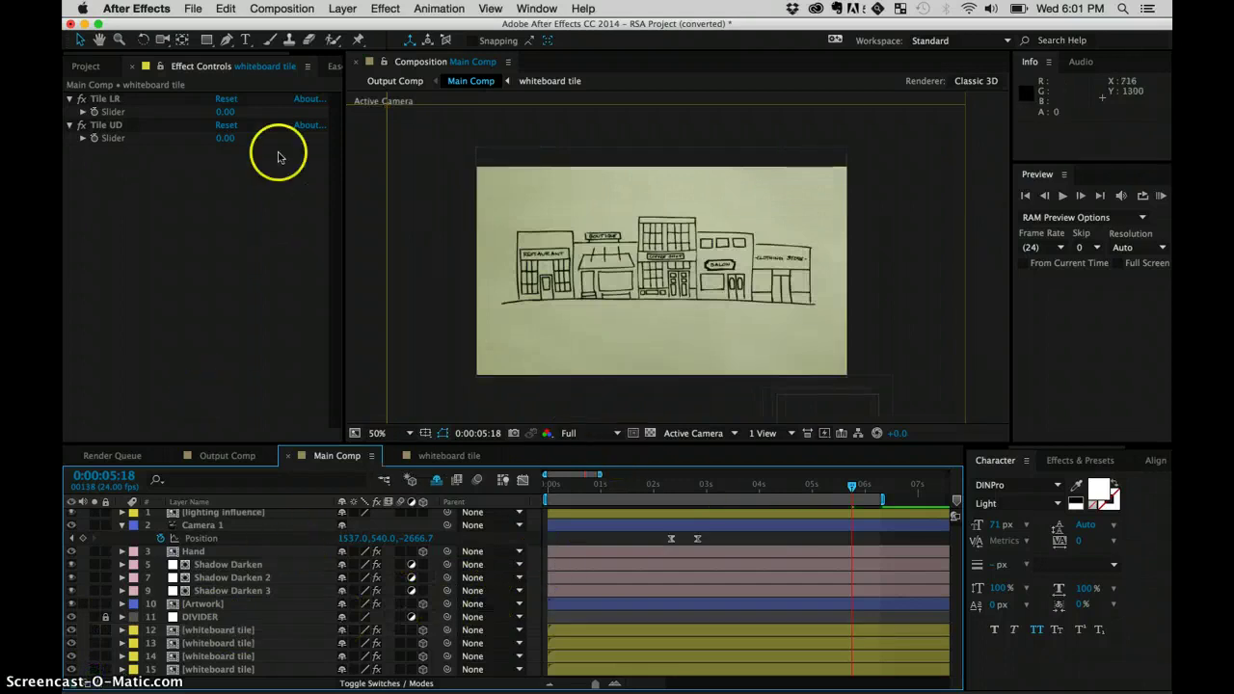
pyautogui.click(206, 604)
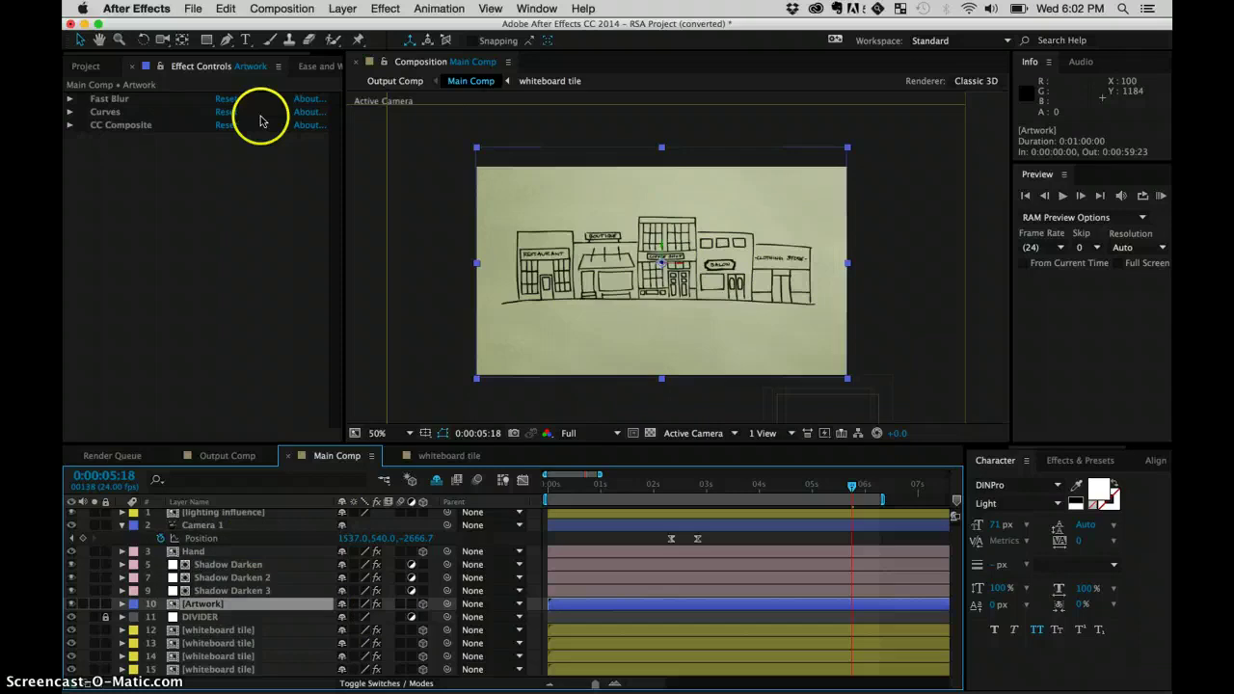
# Step: In Output Comp, view the CC, grain and Flicker and Shake layers' effects at full size
pyautogui.click(228, 456)
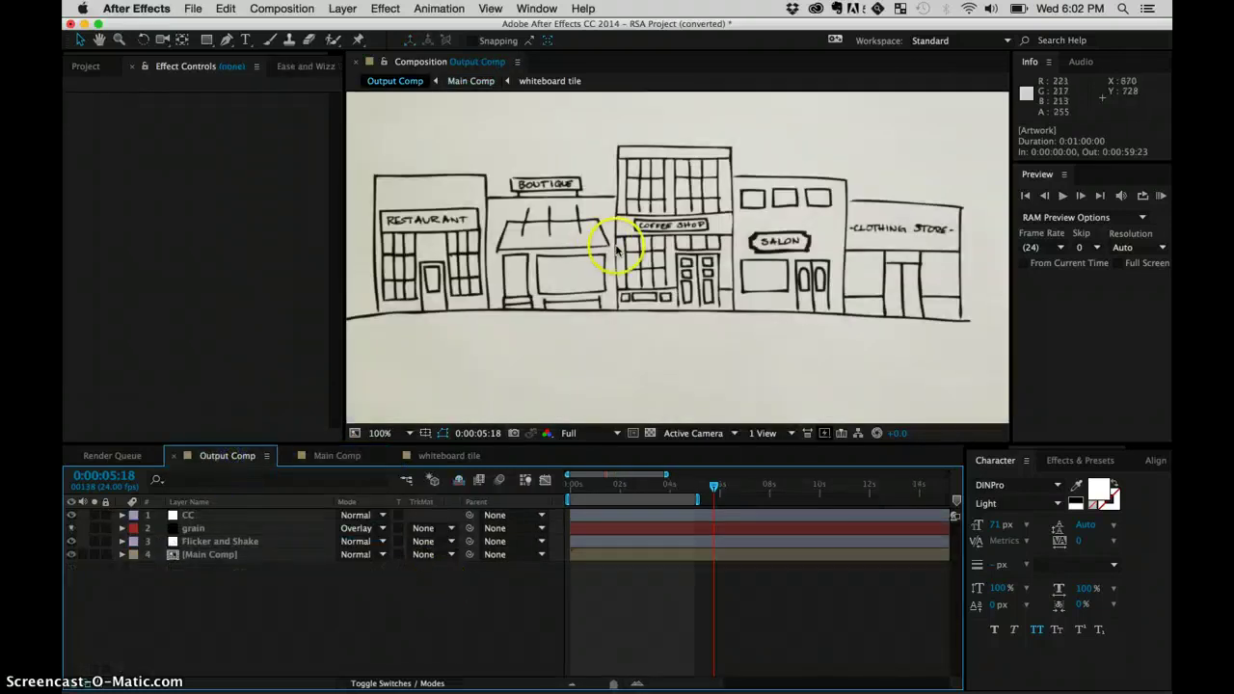
pyautogui.click(257, 513)
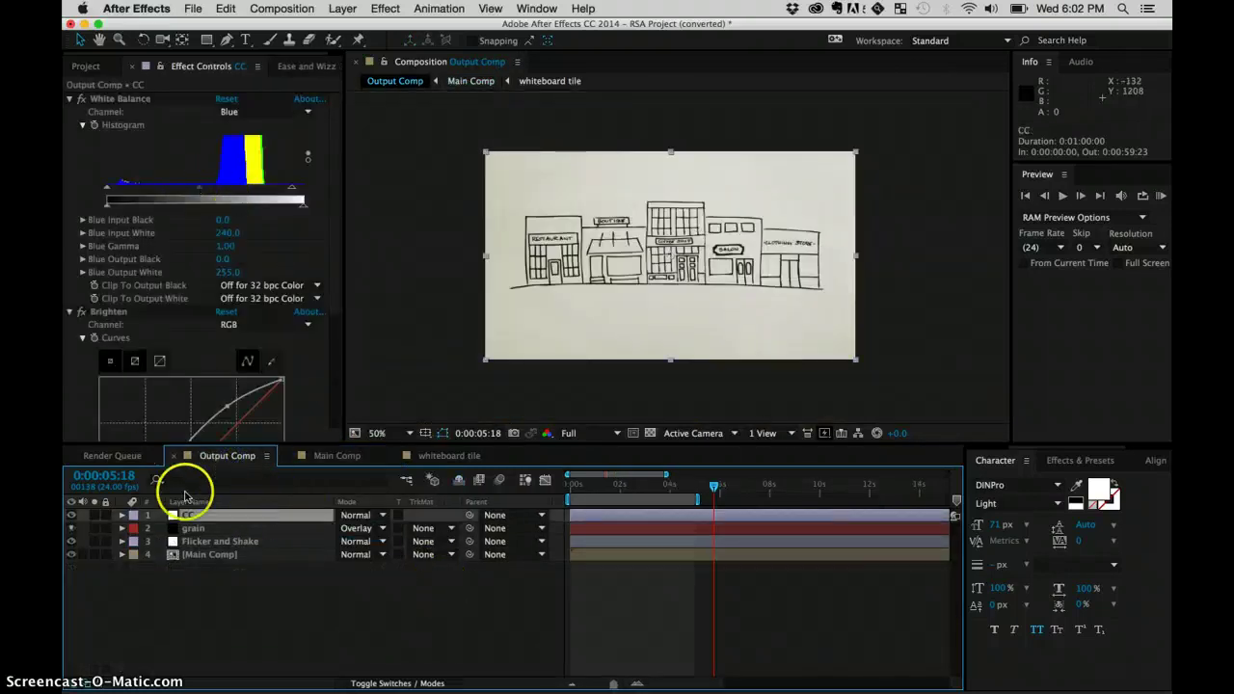
pyautogui.click(202, 529)
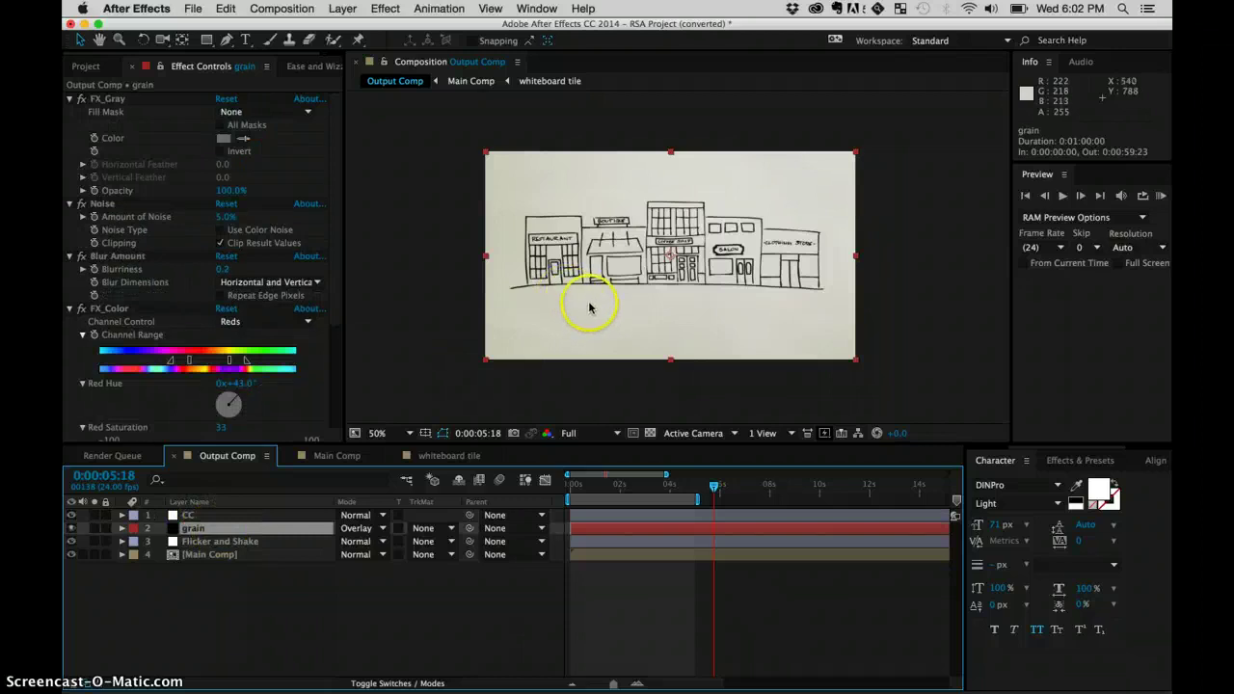
pyautogui.press('.')
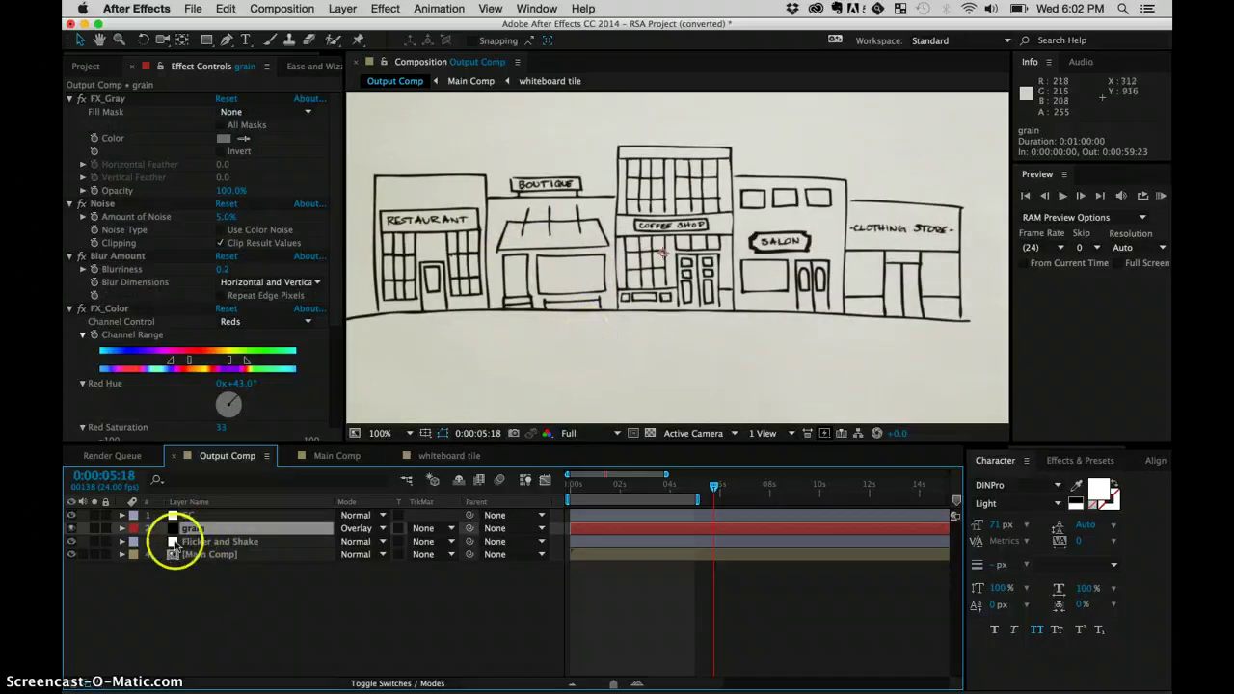
pyautogui.click(236, 541)
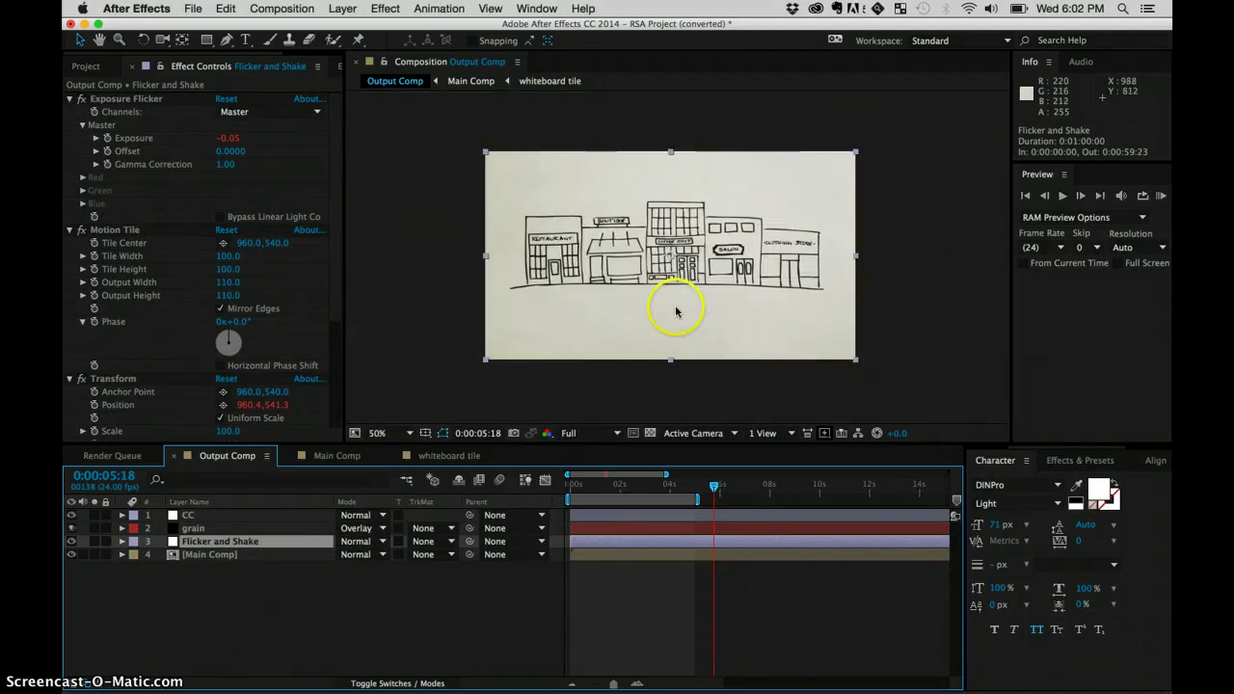
# Step: Inspect Flicker and Shake's Exposure Flicker, Motion Tile and Transform effects
pyautogui.press('.')
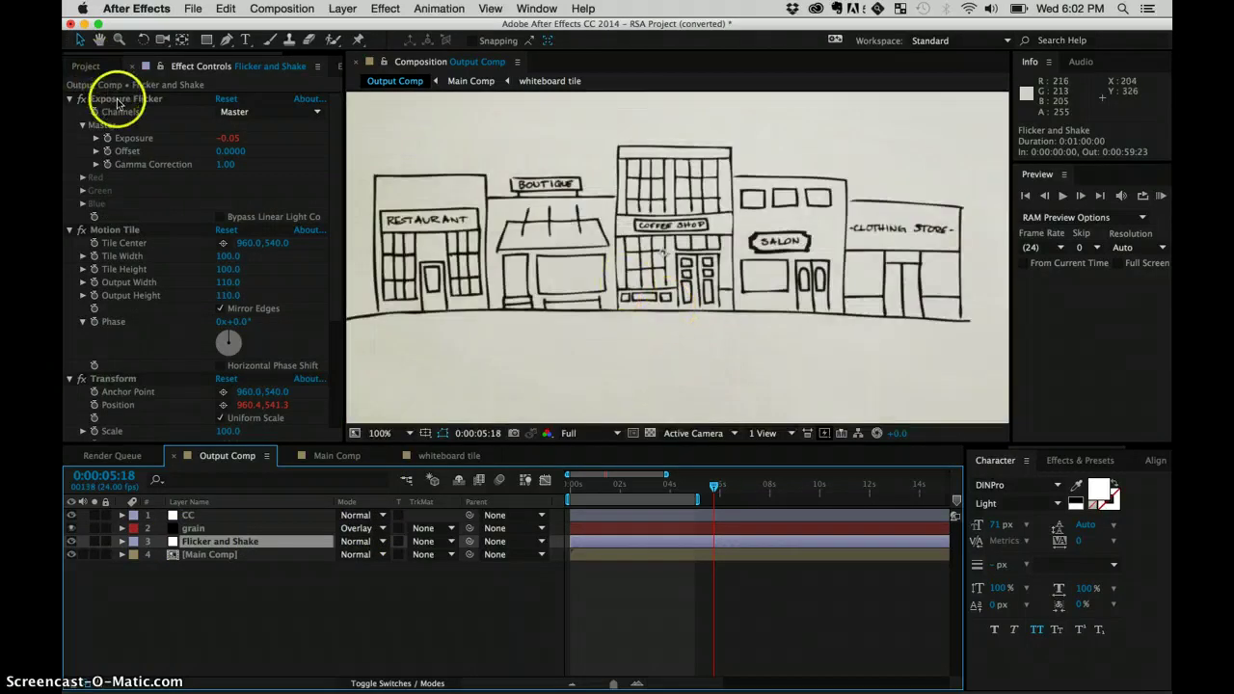
pyautogui.click(113, 99)
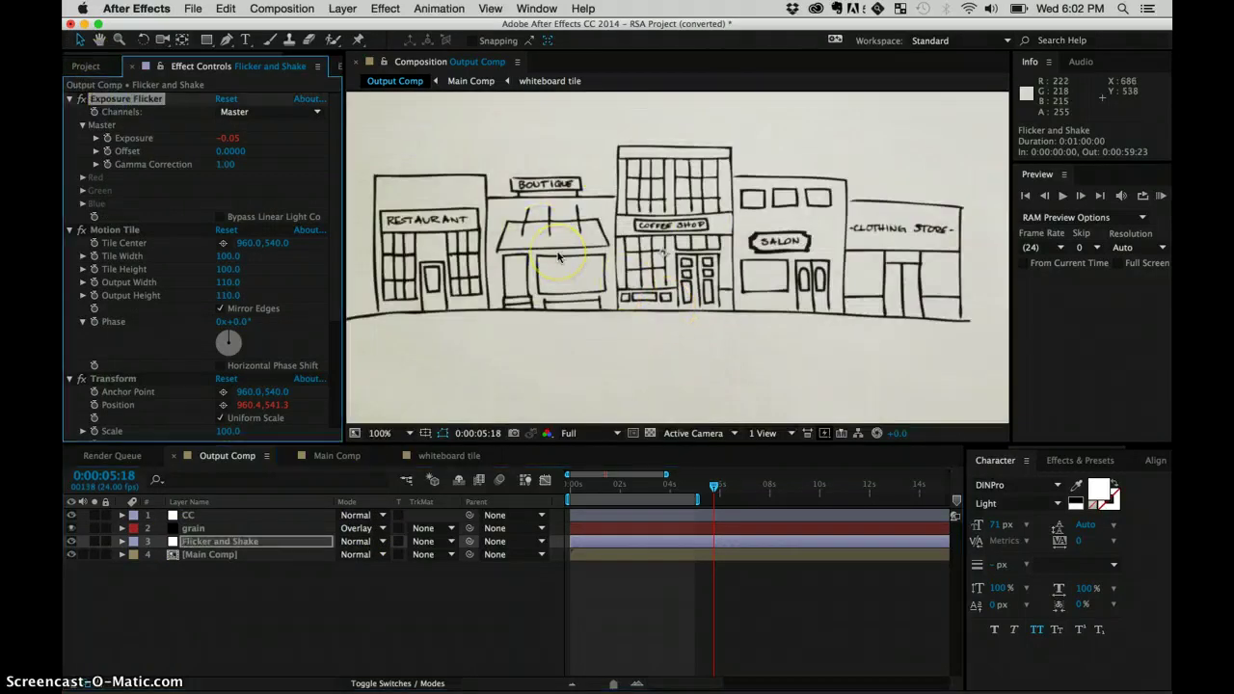
pyautogui.click(118, 230)
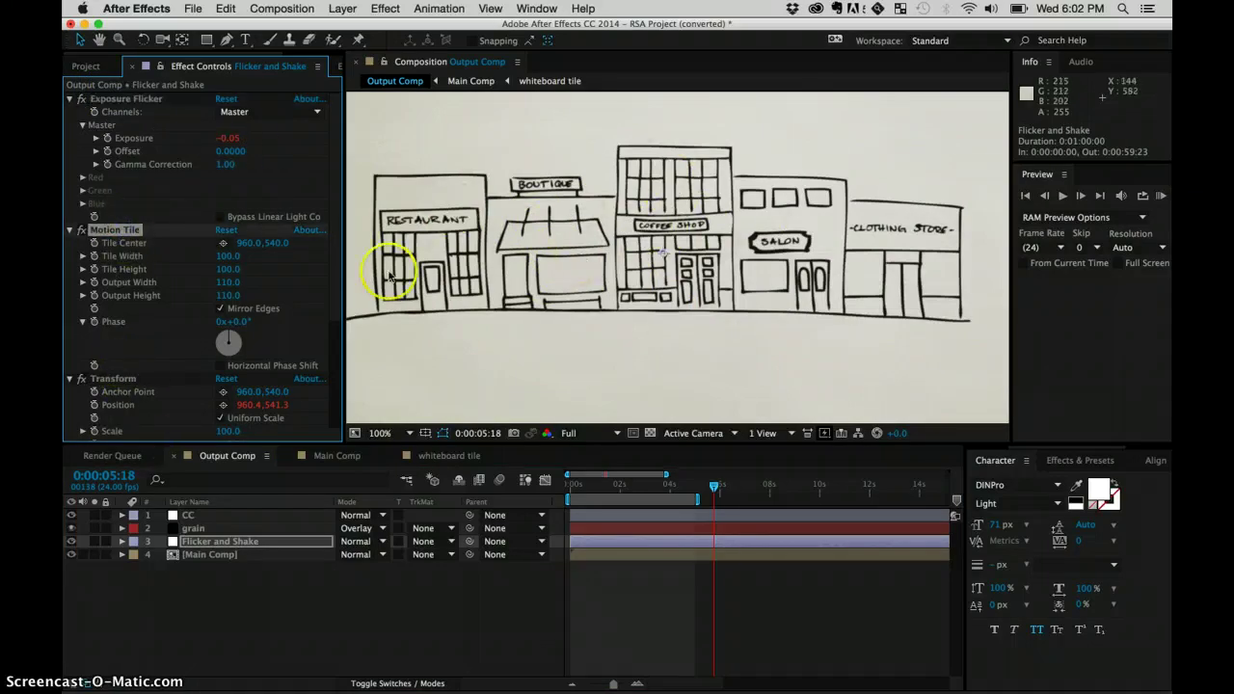
pyautogui.scroll(-3, 334, 290)
pyautogui.click(102, 281)
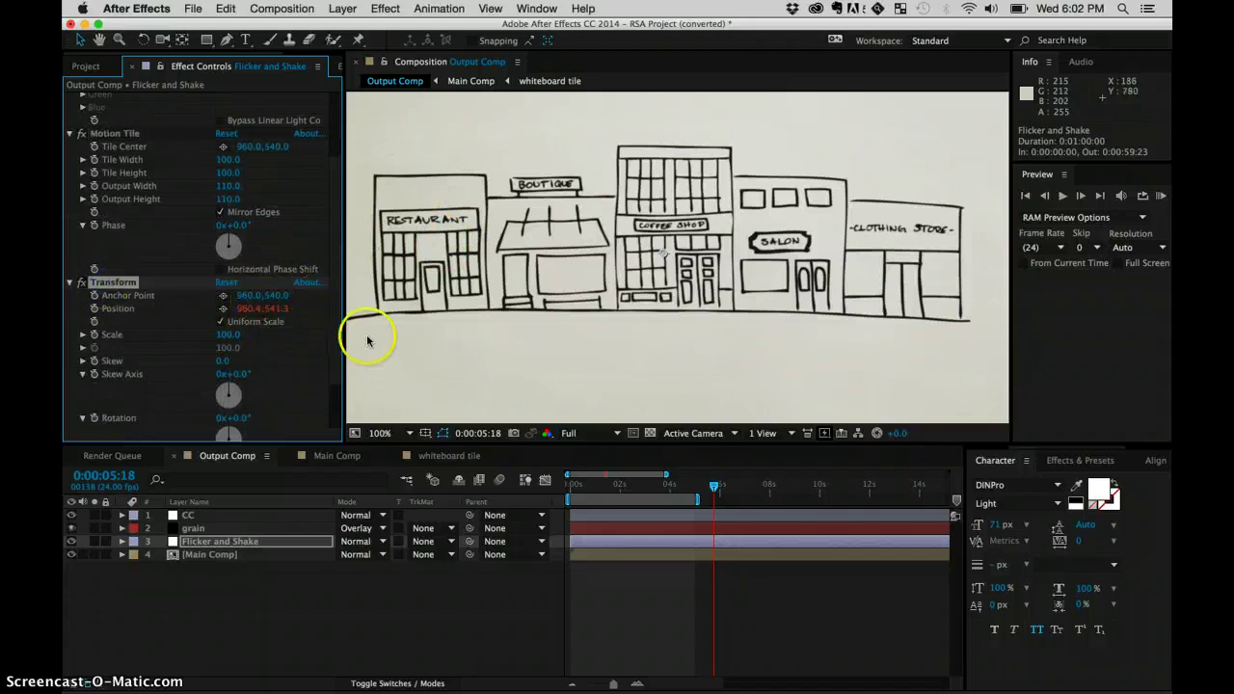
pyautogui.click(337, 138)
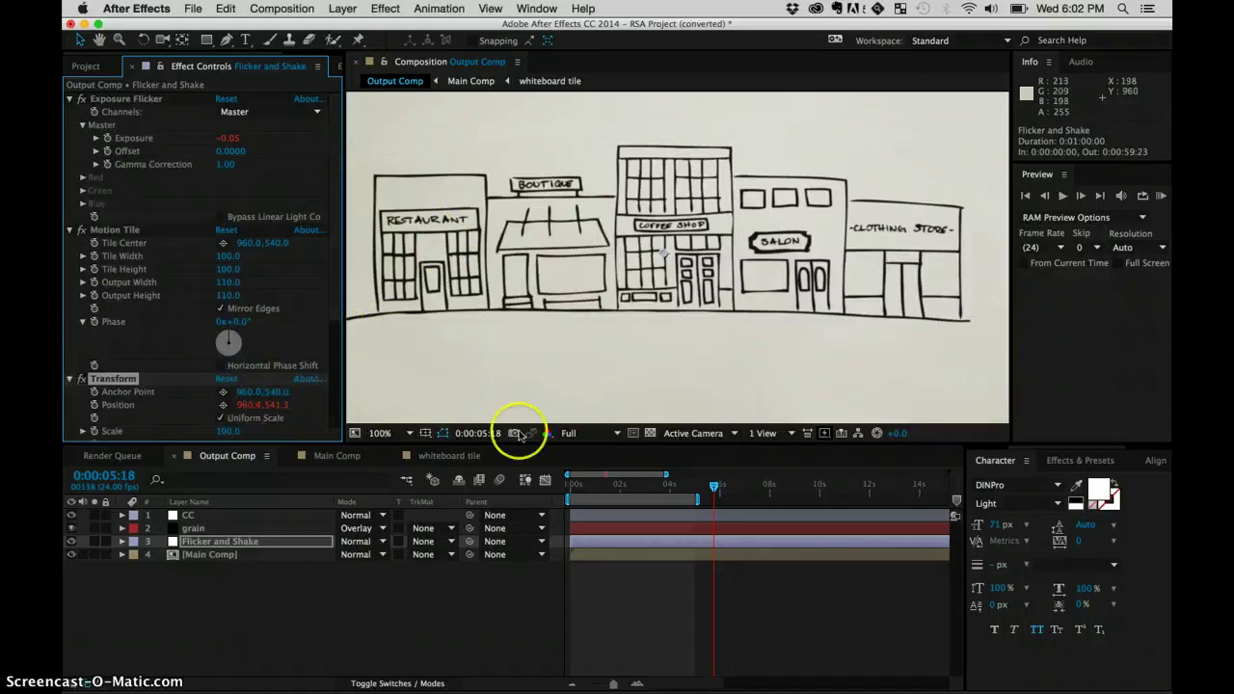
# Step: Turn off Flicker and Shake's Motion Tile effect and toggle the layer's visibility
pyautogui.click(480, 617)
pyautogui.click(267, 546)
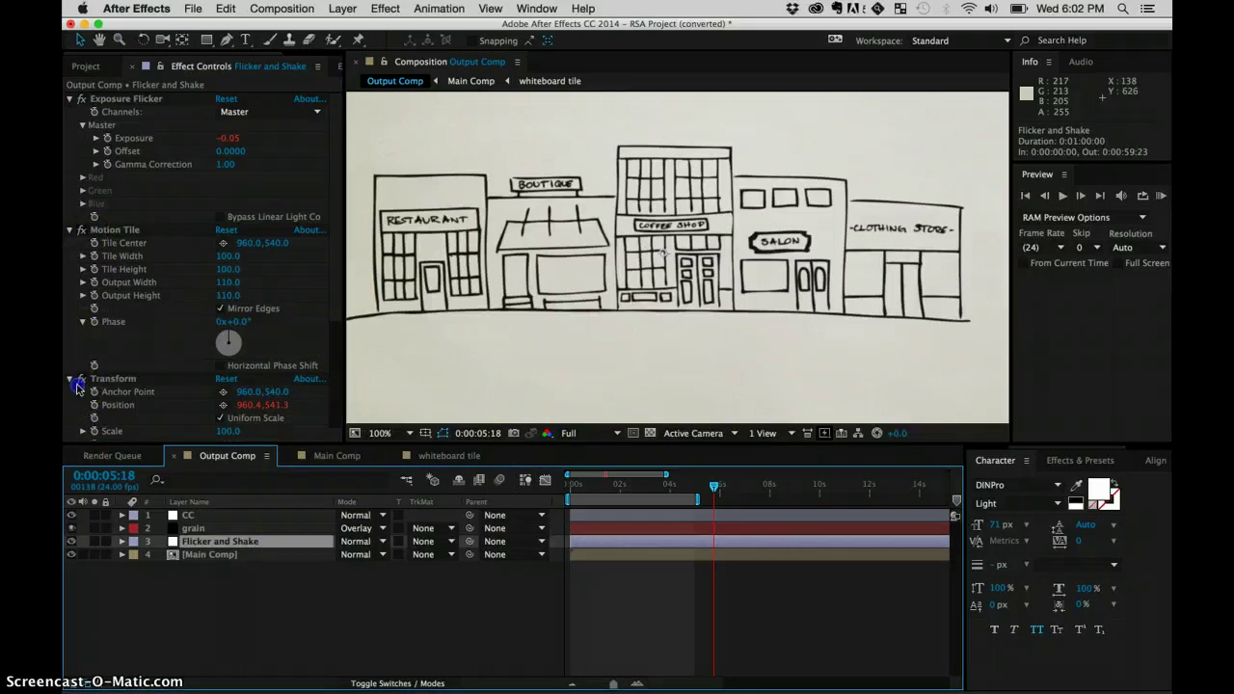
pyautogui.click(79, 229)
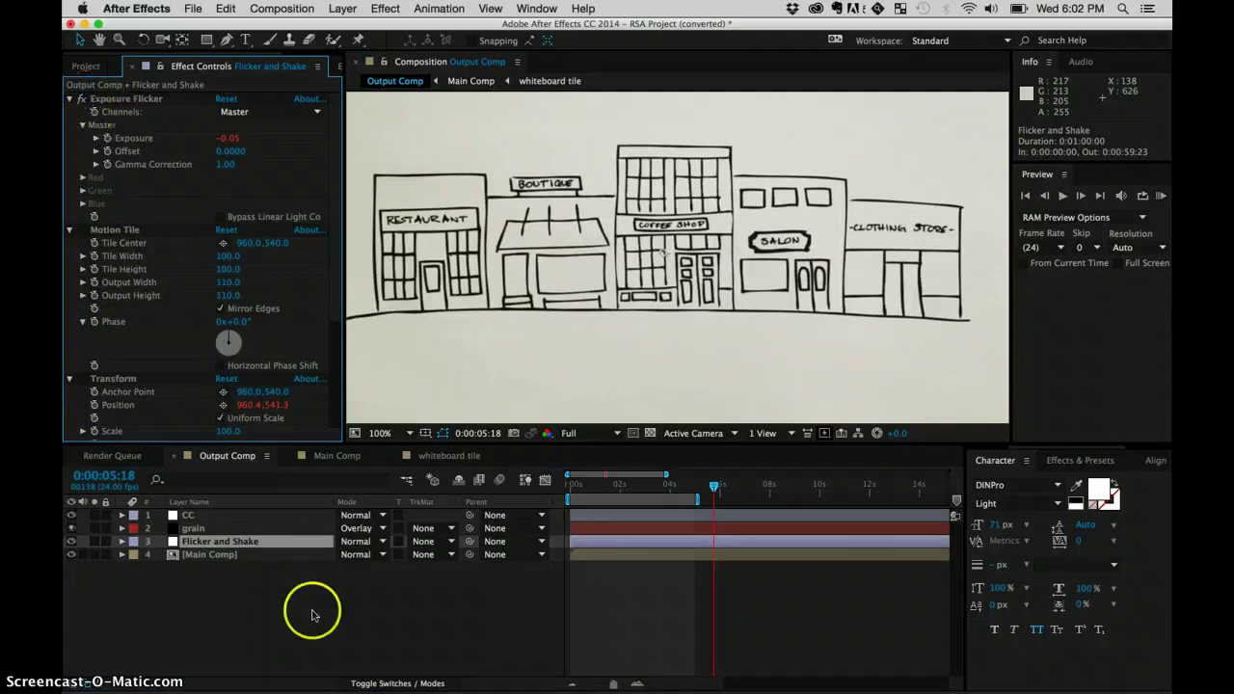
pyautogui.click(72, 542)
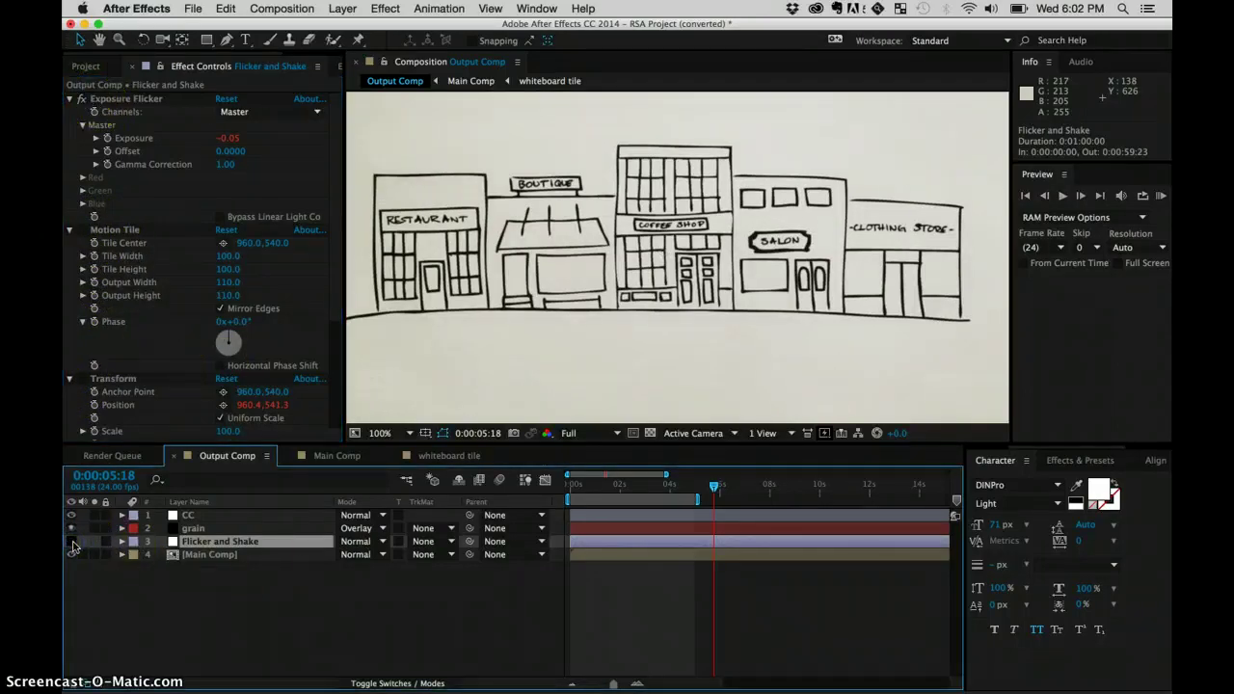
pyautogui.click(349, 620)
pyautogui.scroll(-2, 721, 285)
pyautogui.scroll(2, 543, 299)
pyautogui.scroll(-2, 687, 309)
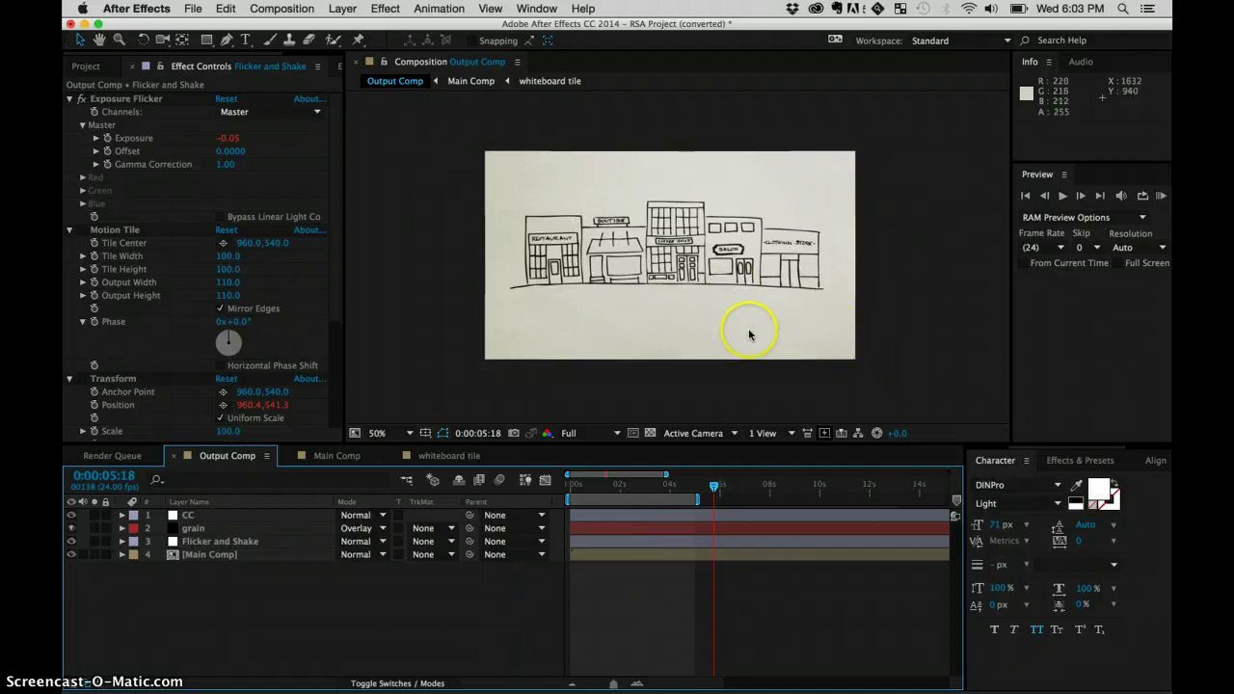
pyautogui.press('/')
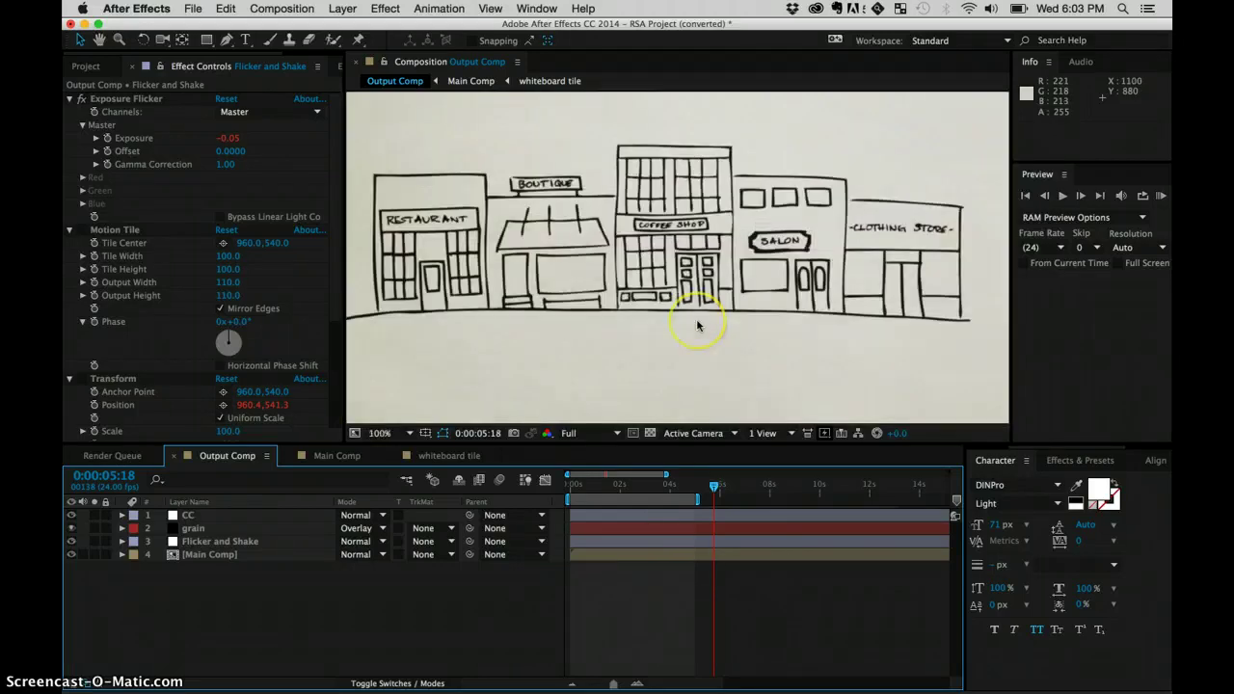